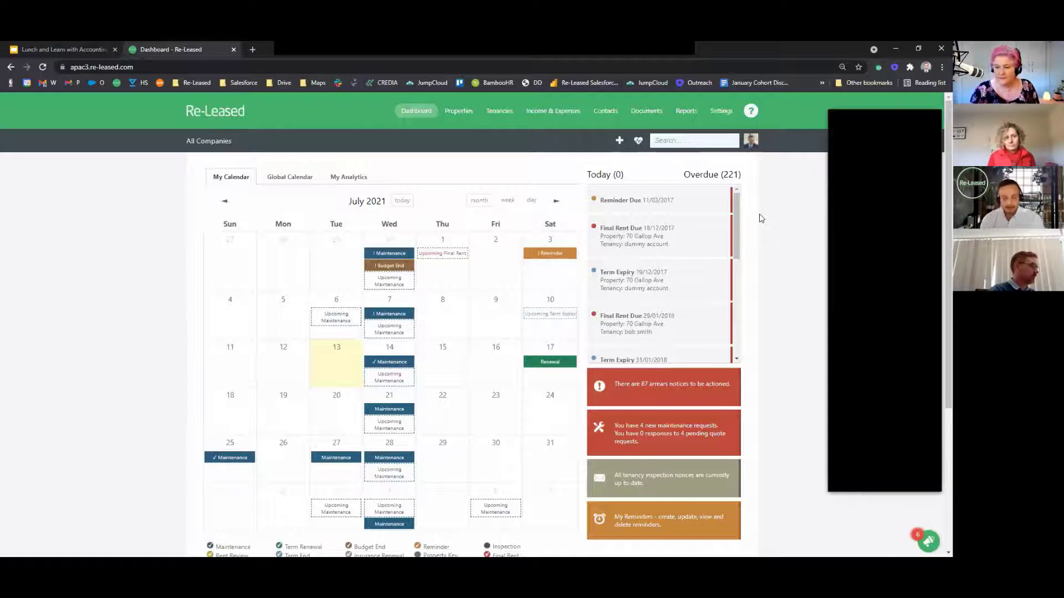
# Step: Review the July 2021 entries in My Calendar, its event legend and the dashboard's alerts
pyautogui.scroll(-1, 758, 217)
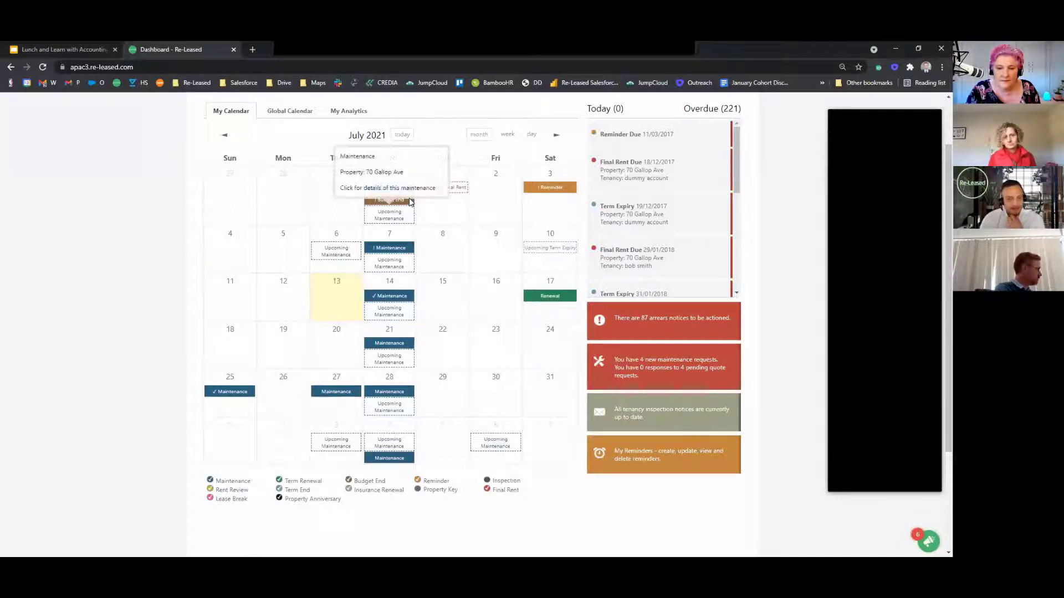
pyautogui.moveTo(400, 200)
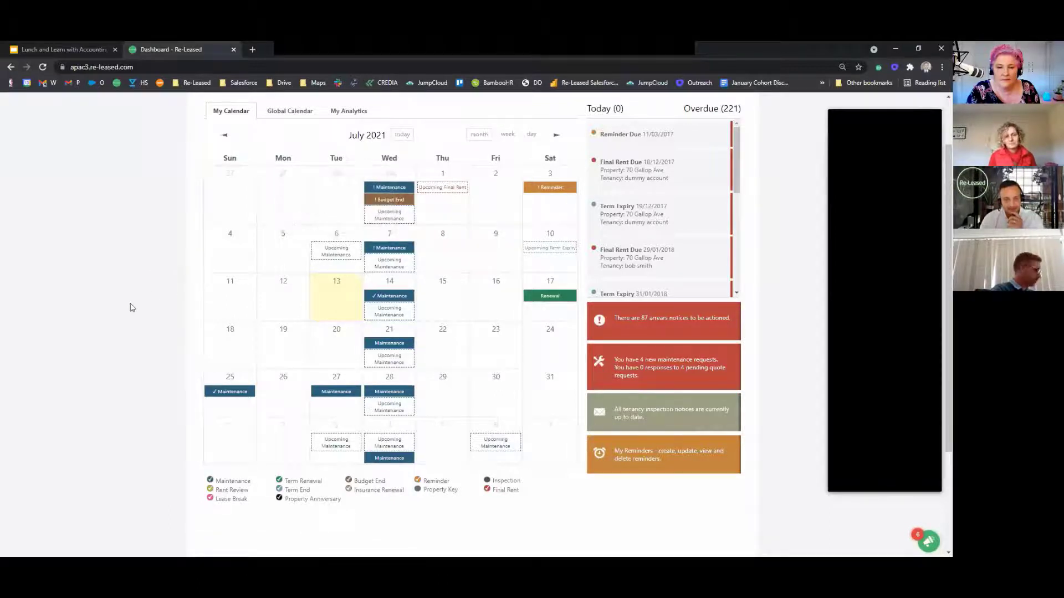
pyautogui.scroll(1, 132, 307)
pyautogui.scroll(-1, 161, 313)
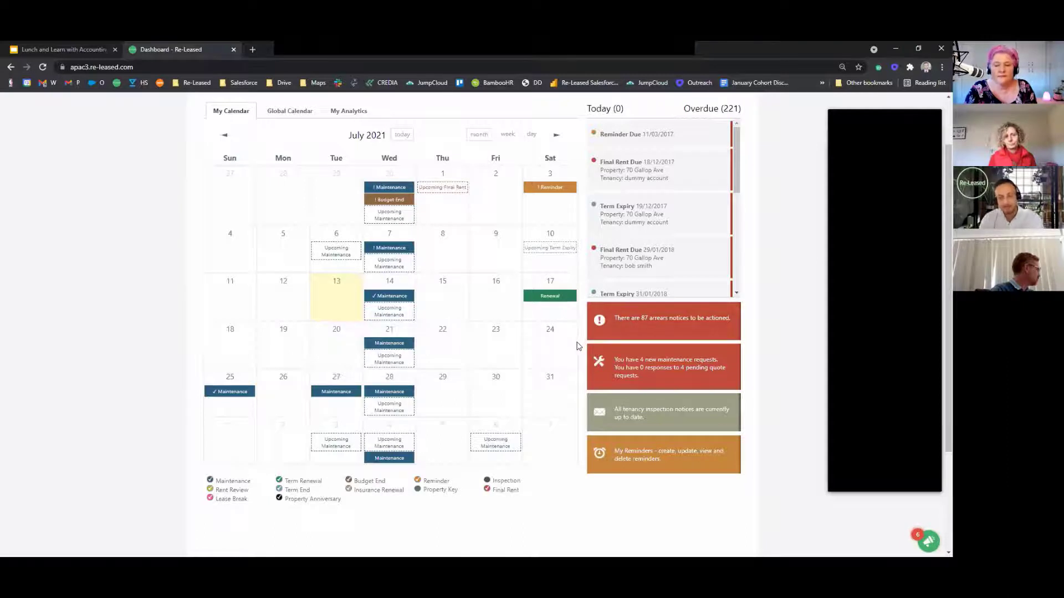
pyautogui.scroll(2, 577, 346)
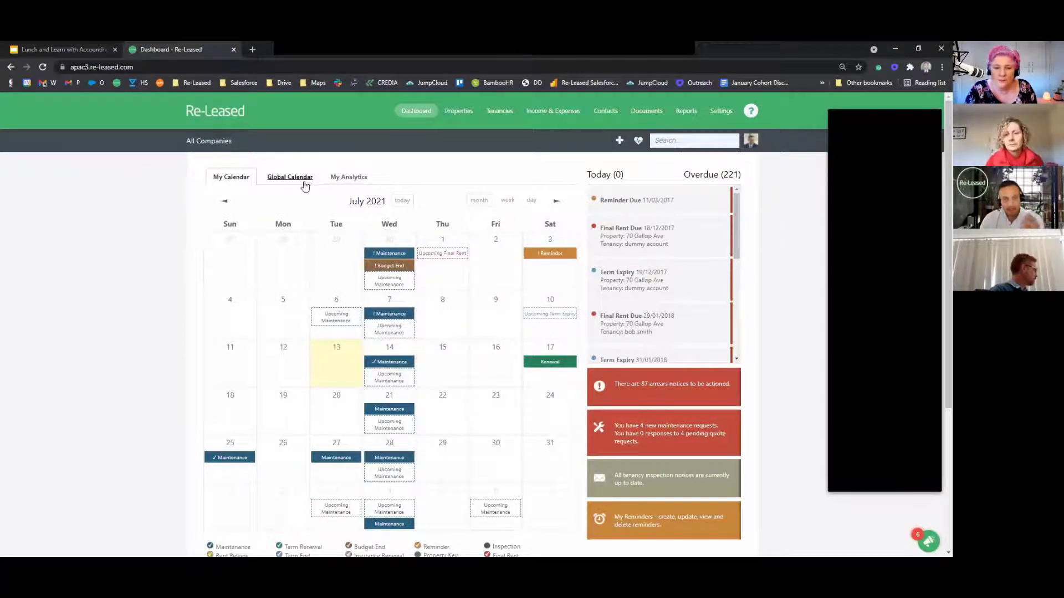
# Step: Look through the Global Calendar covering all property managers, and return to My Calendar
pyautogui.click(305, 186)
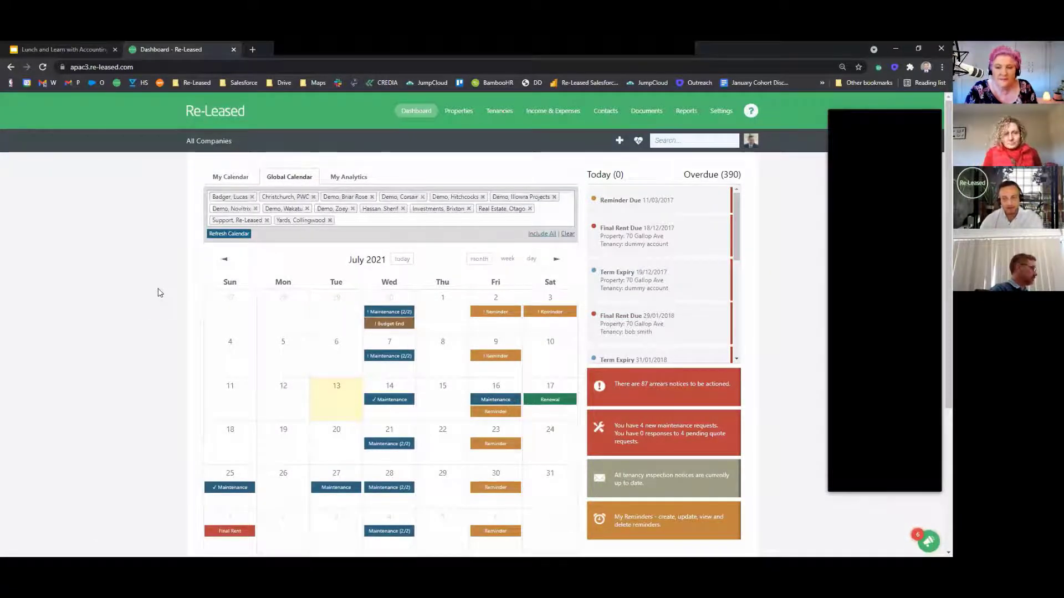
pyautogui.scroll(-2, 157, 292)
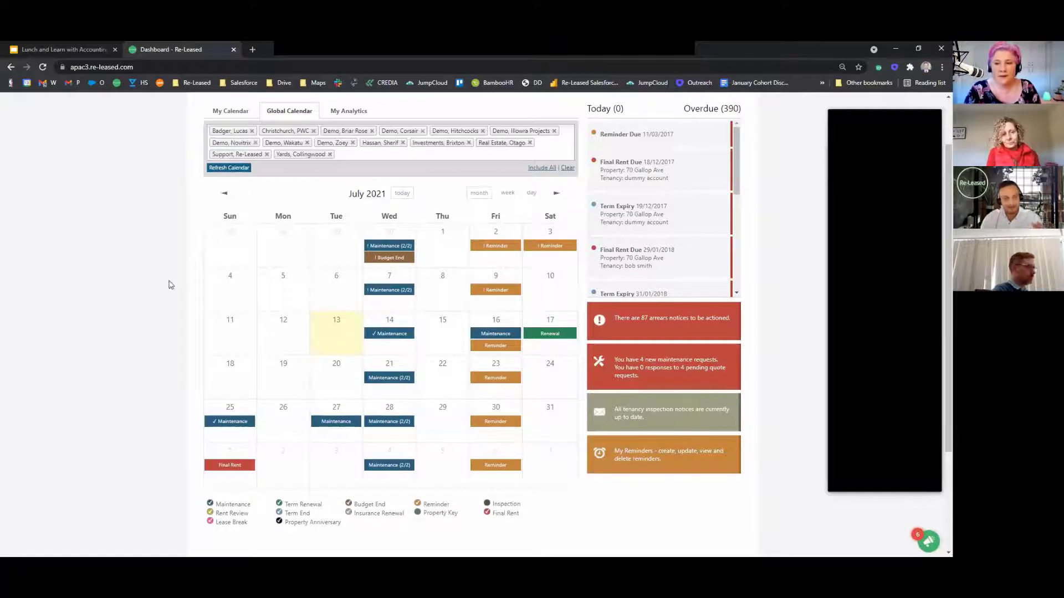
pyautogui.scroll(2, 191, 227)
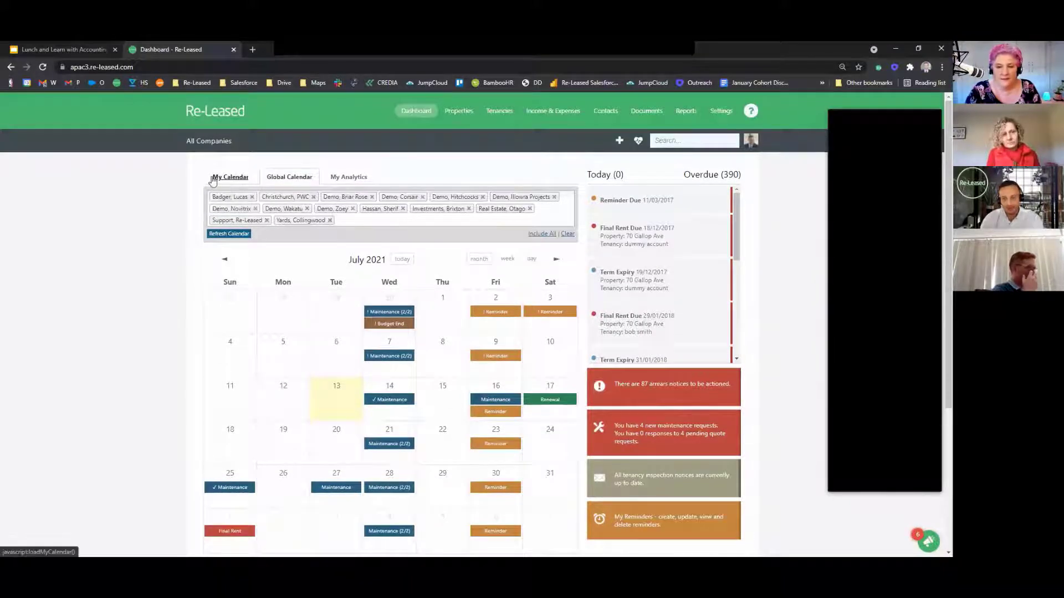
pyautogui.click(213, 179)
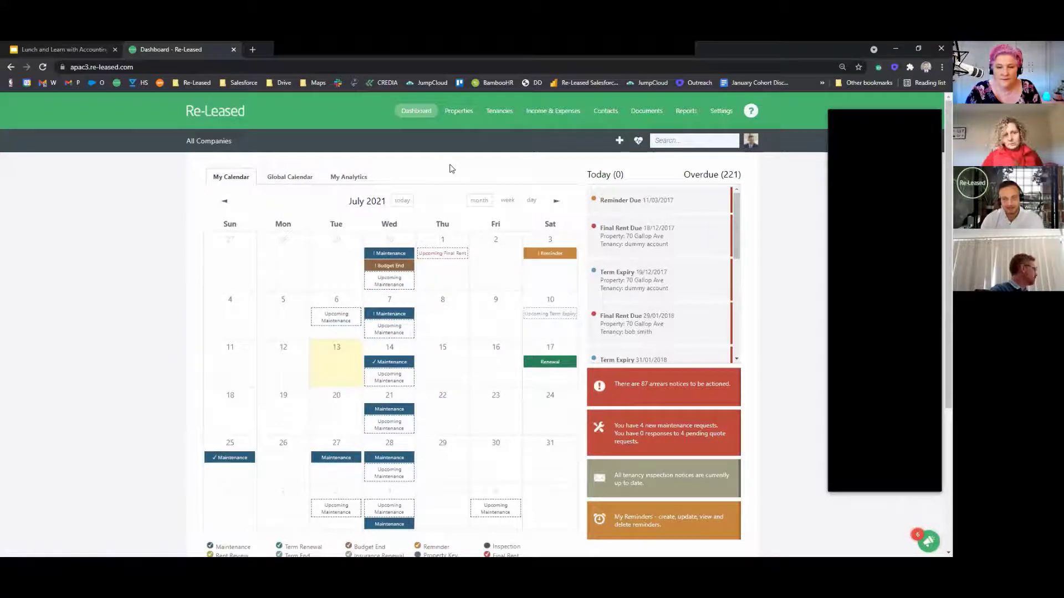
# Step: Open the property list with the company filter on ABC Developments and look through its properties
pyautogui.click(459, 112)
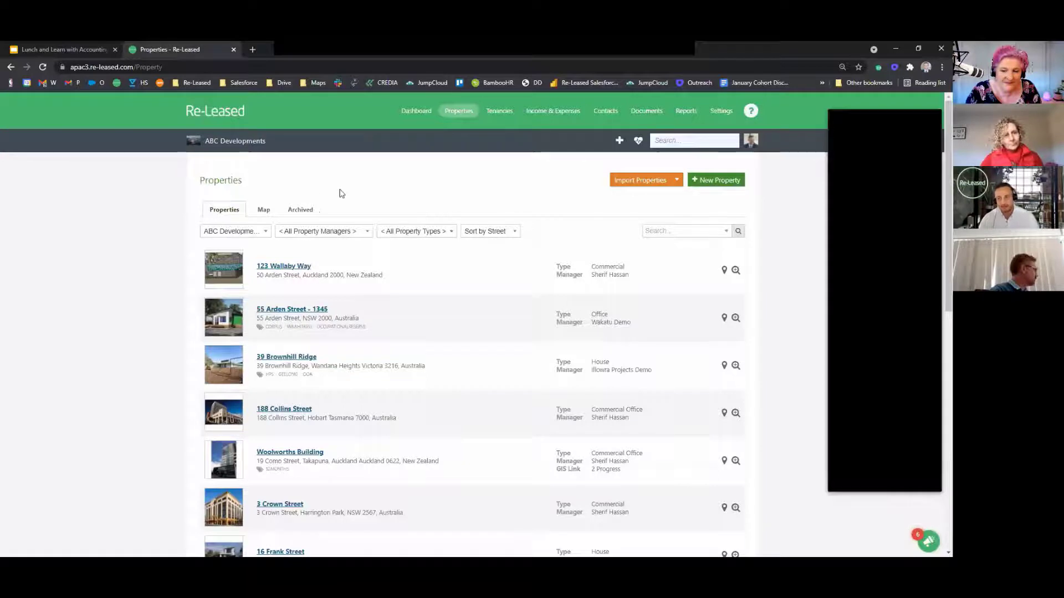
pyautogui.click(264, 232)
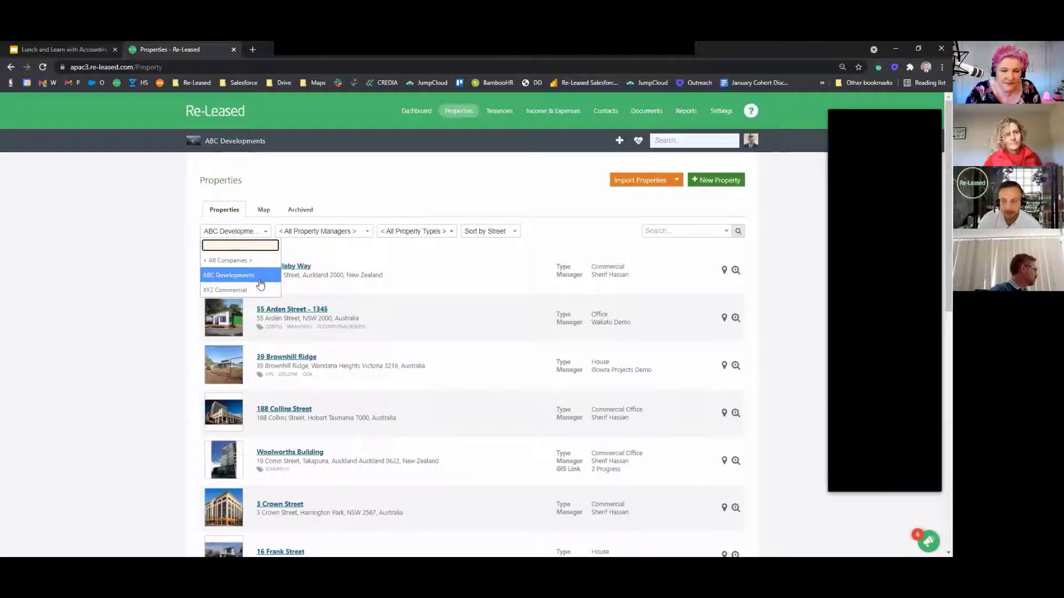
pyautogui.click(202, 280)
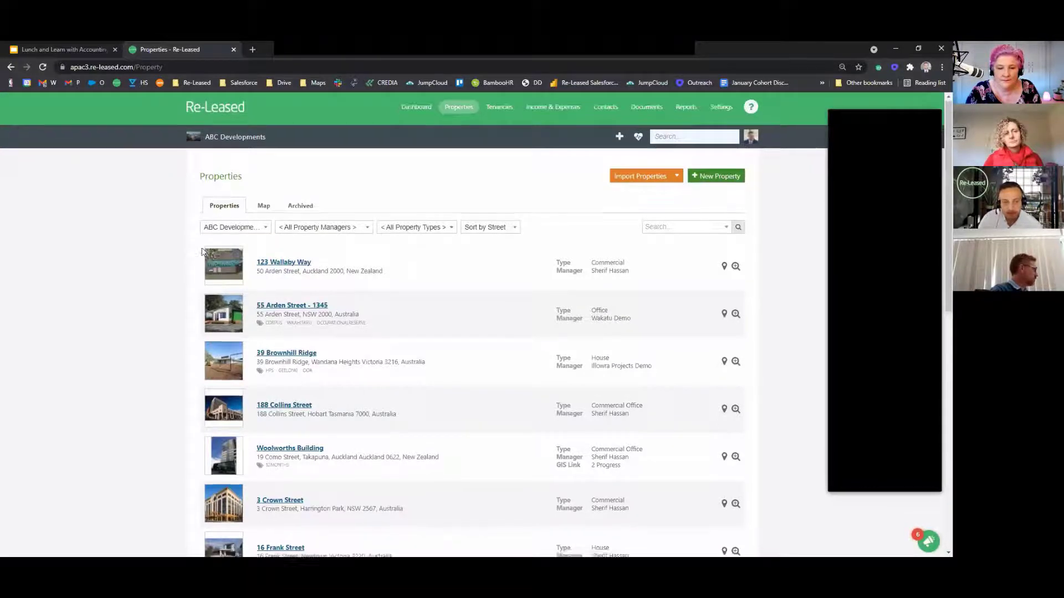
pyautogui.scroll(-2, 204, 250)
pyautogui.scroll(1, 204, 251)
pyautogui.scroll(1, 204, 250)
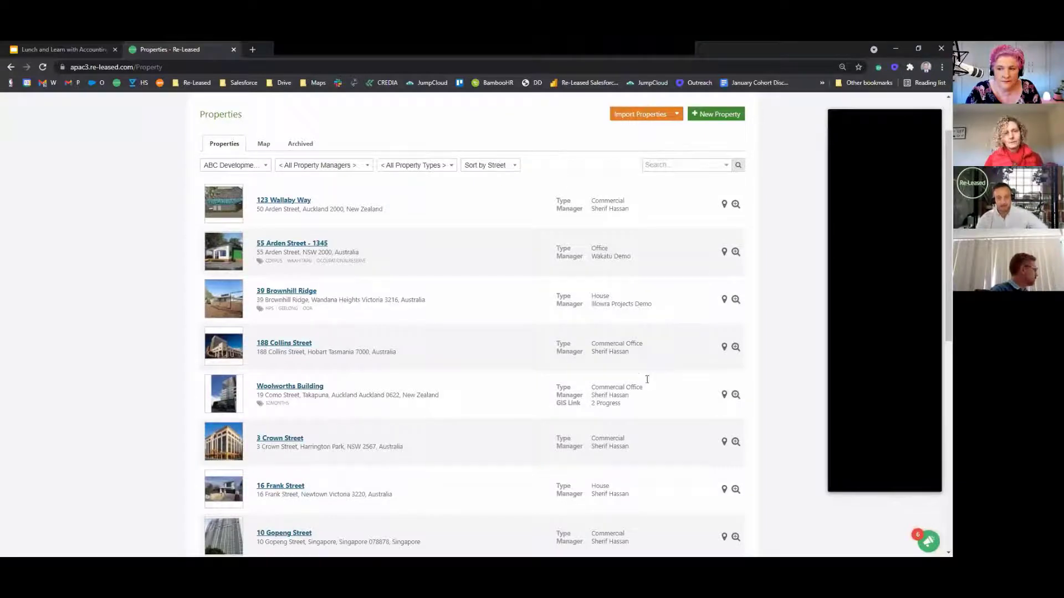
pyautogui.scroll(-4, 708, 388)
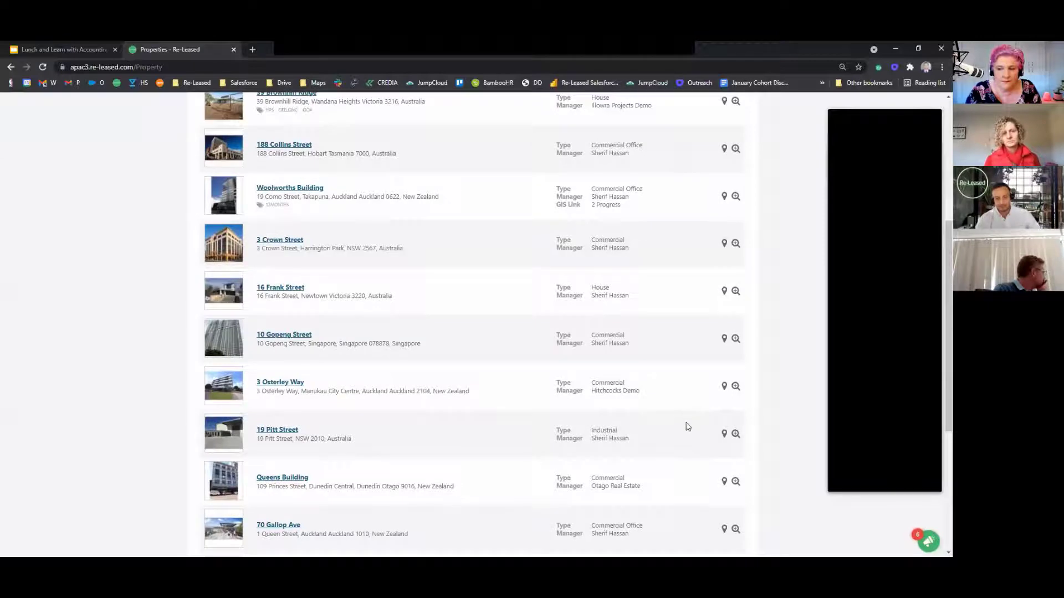
pyautogui.scroll(5, 176, 433)
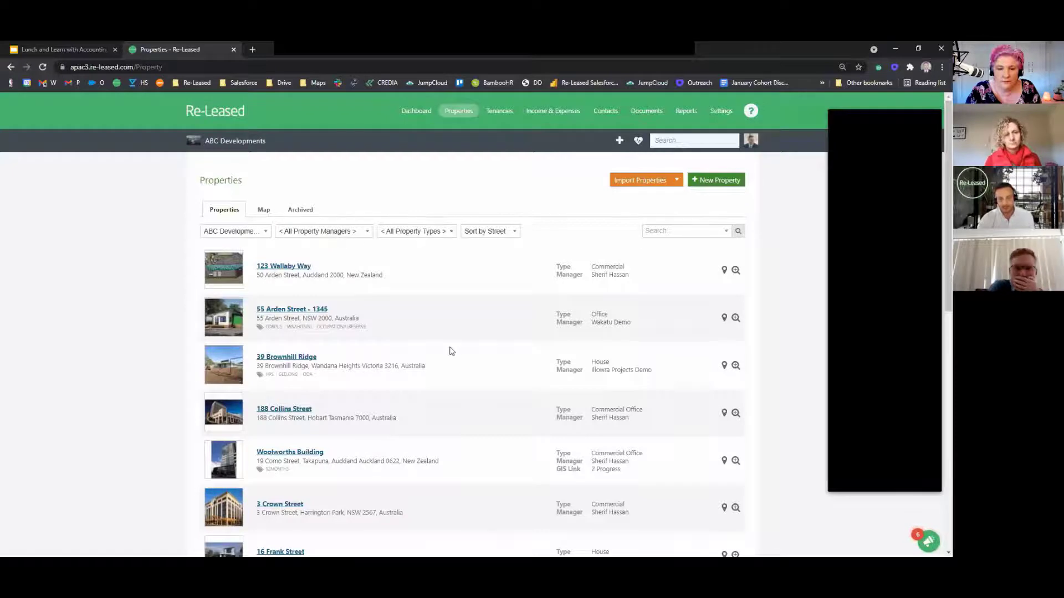
pyautogui.click(700, 142)
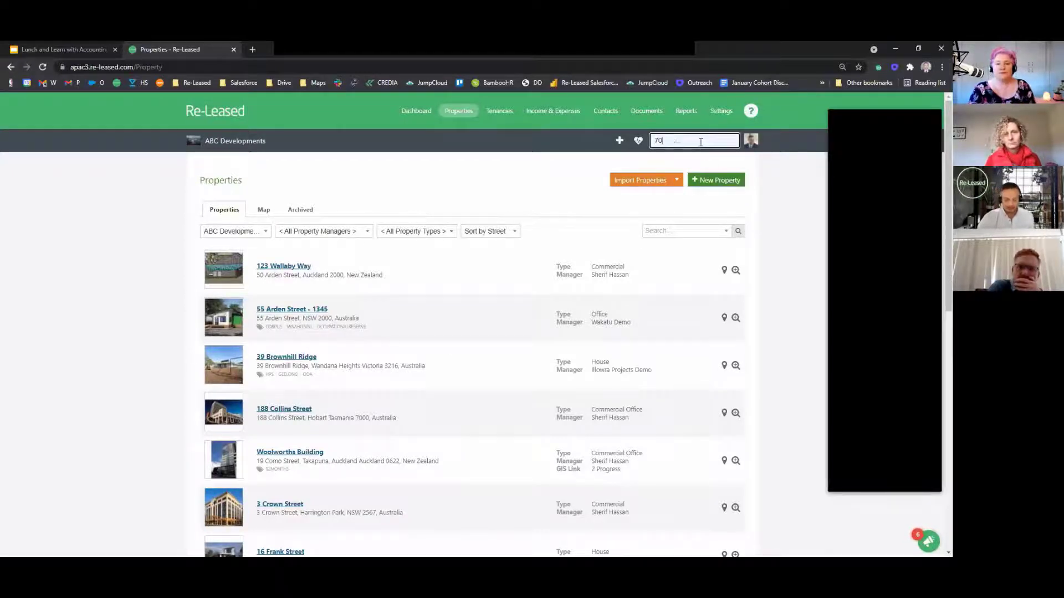
pyautogui.write('70 g')
pyautogui.click(222, 184)
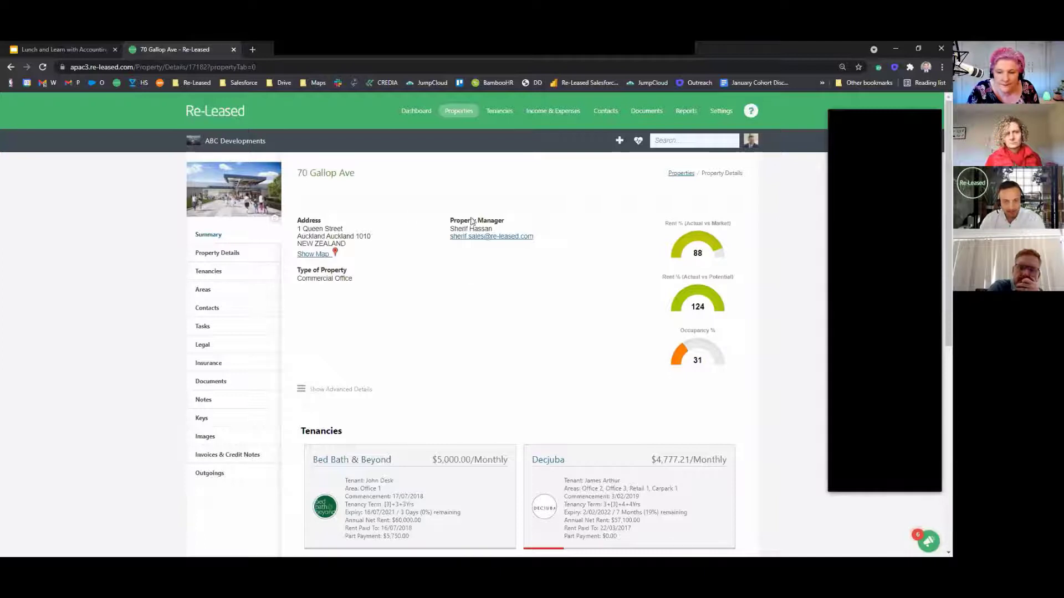
pyautogui.scroll(-2, 515, 333)
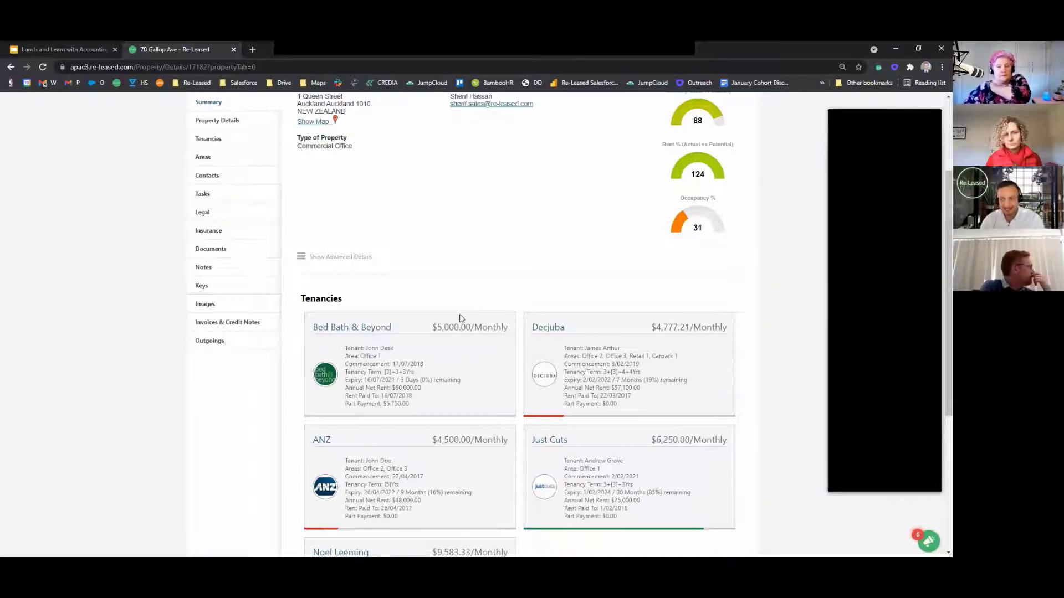
pyautogui.scroll(3, 274, 329)
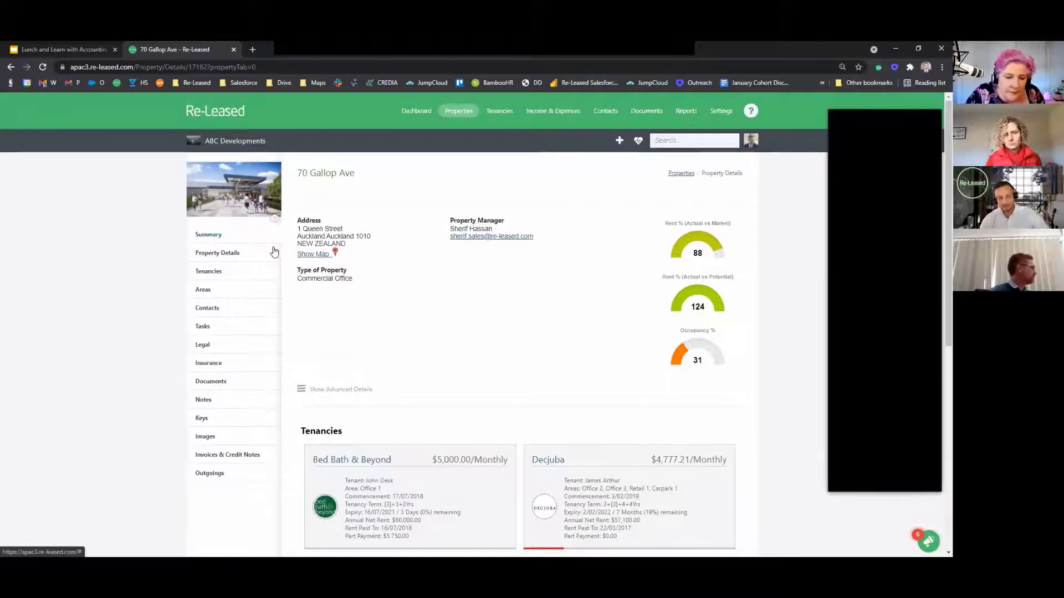
# Step: View the property's areas and its related contacts, including the preferred suppliers
pyautogui.click(258, 298)
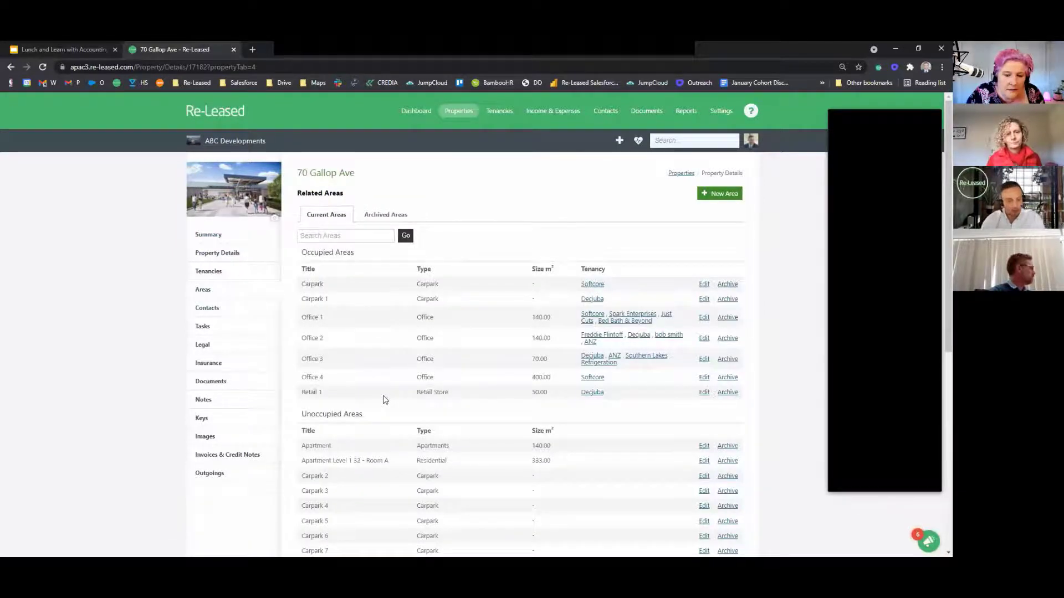
pyautogui.click(235, 312)
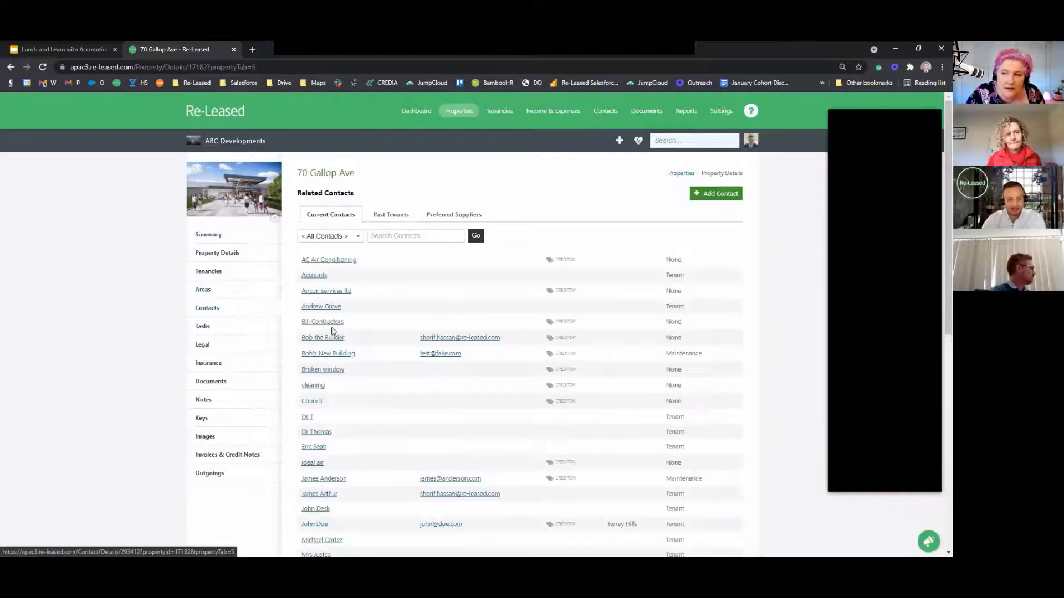
pyautogui.click(457, 216)
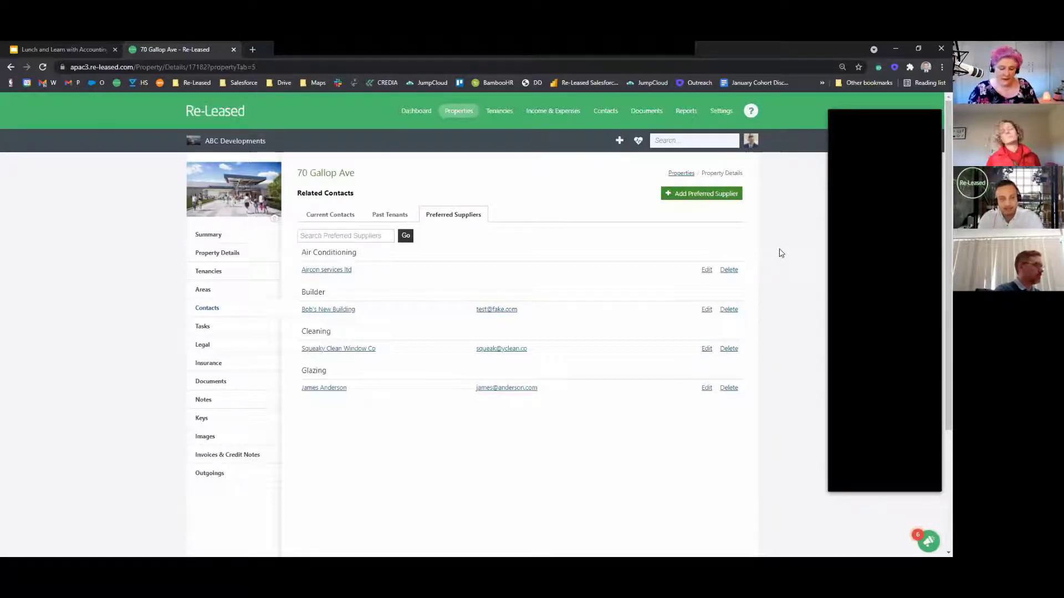
# Step: Review the property details, covering management, location, purchase information and tracking categories
pyautogui.click(261, 257)
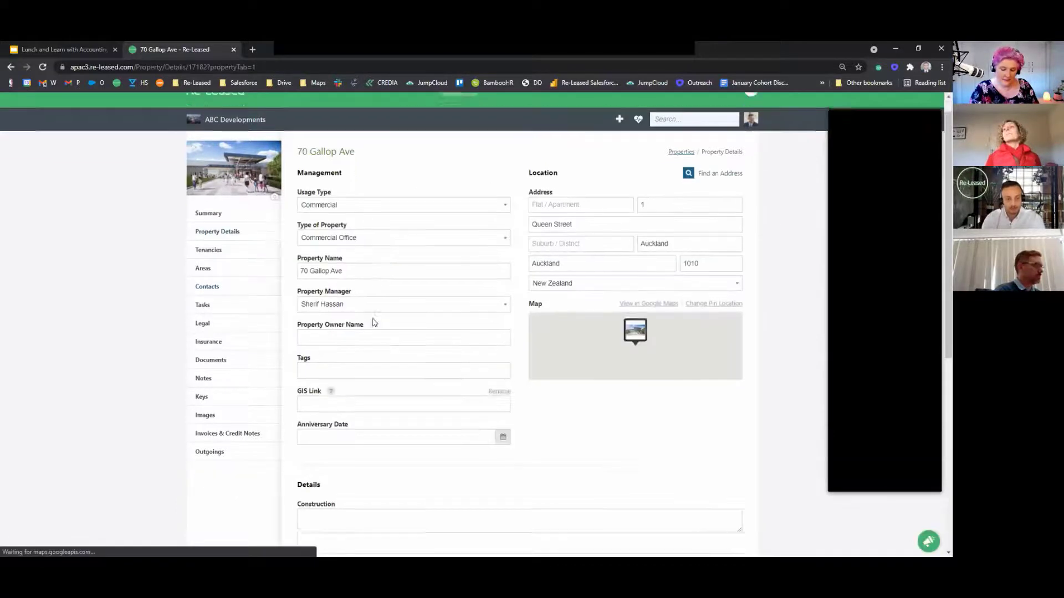
pyautogui.scroll(-5, 363, 437)
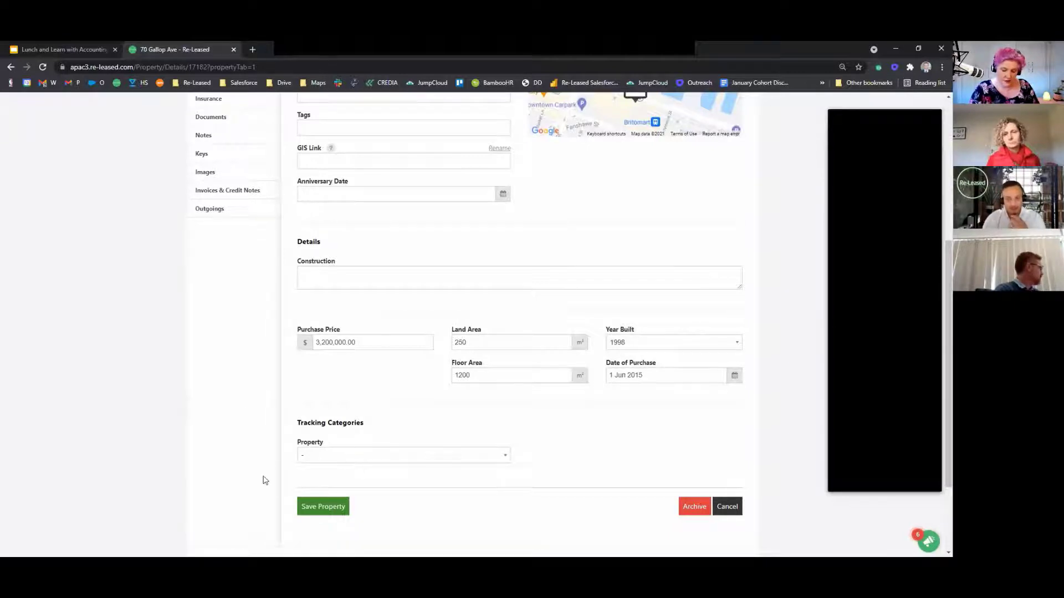
pyautogui.scroll(1, 283, 475)
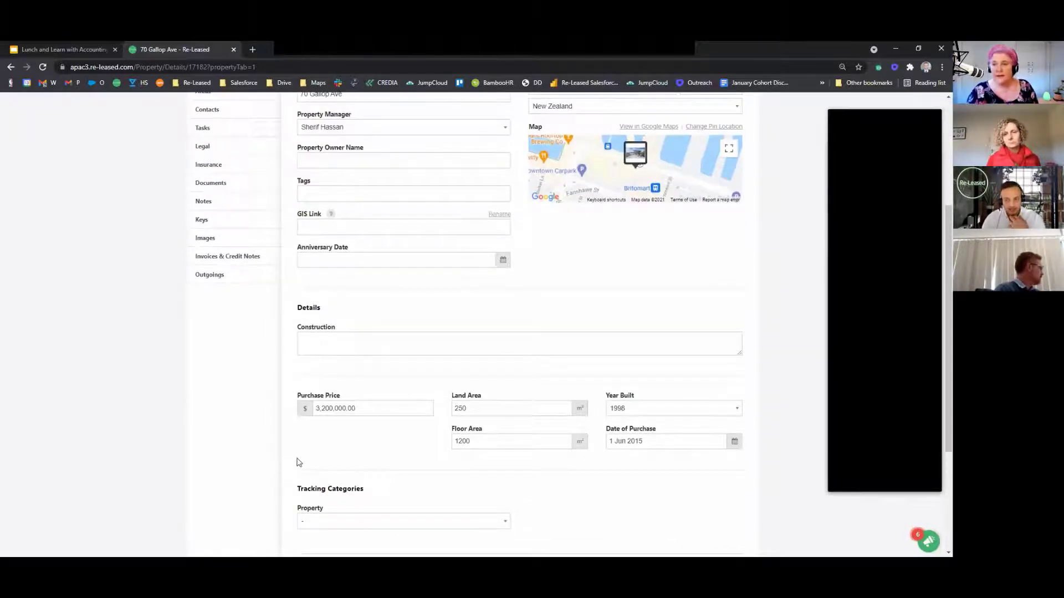
pyautogui.scroll(4, 299, 462)
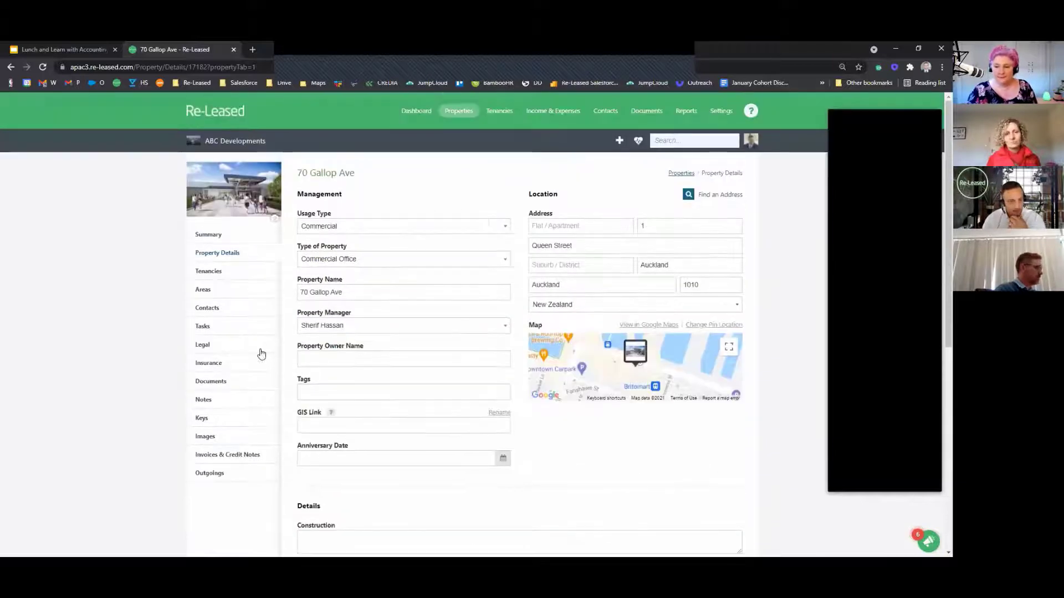
# Step: View the property's documents and the form for adding new documents, and close the form without adding anything
pyautogui.click(248, 387)
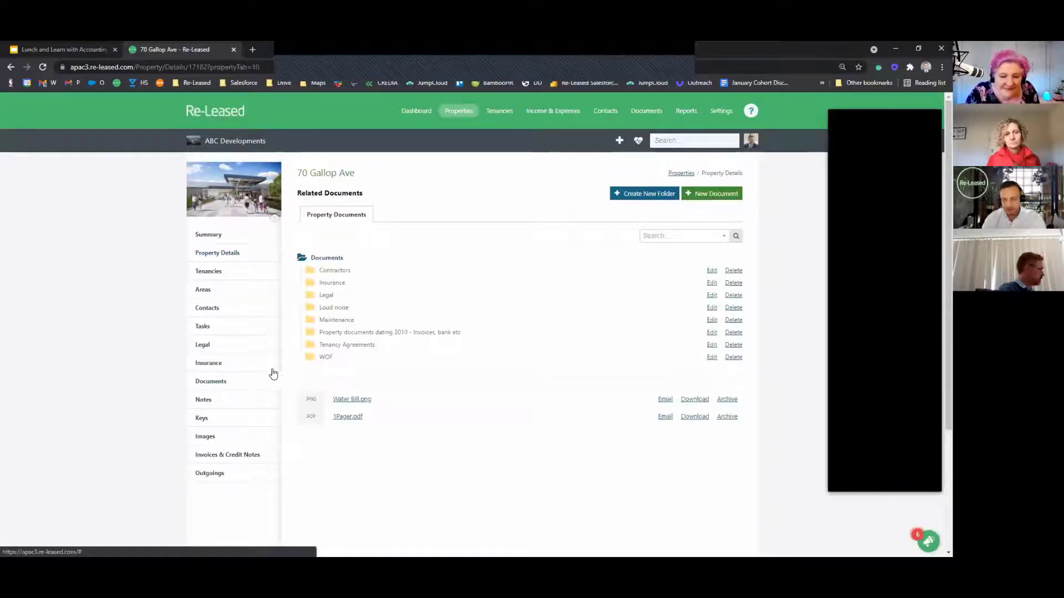
pyautogui.click(724, 194)
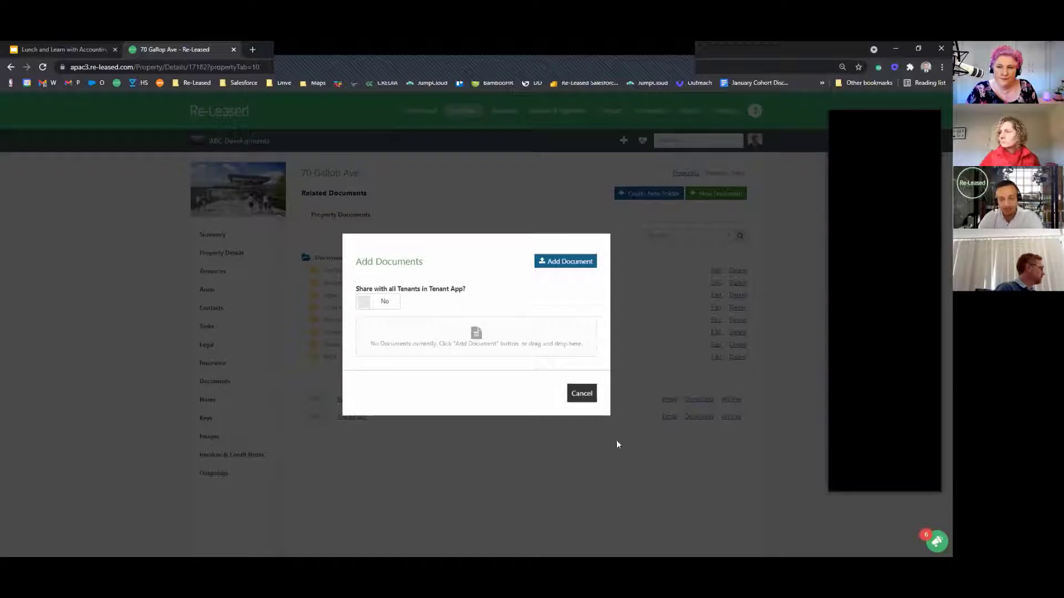
pyautogui.click(578, 395)
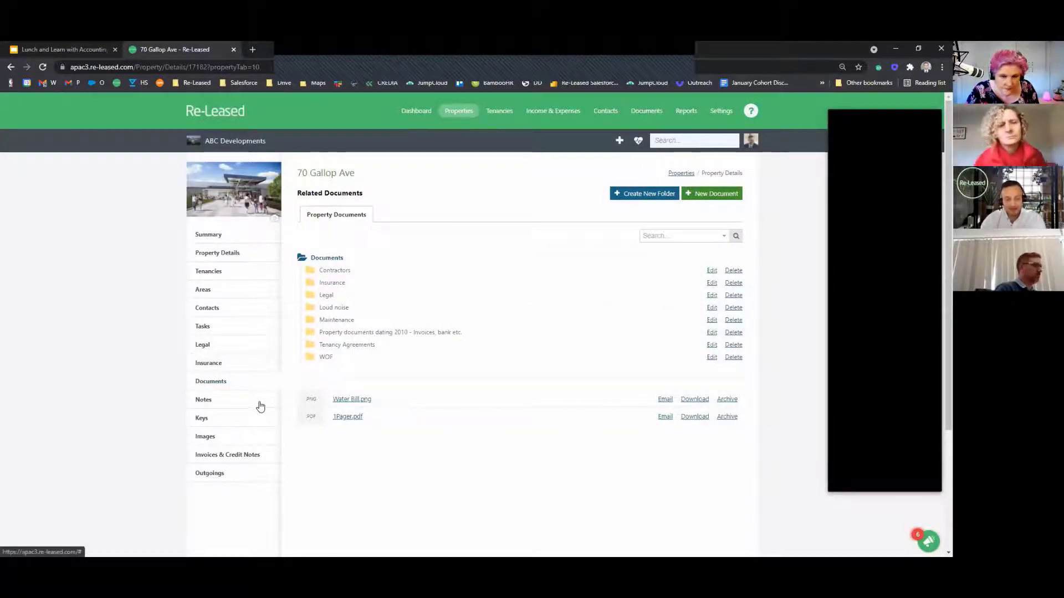
# Step: Return to the property summary and open the Decjuba tenancy in a separate browser tab
pyautogui.click(245, 238)
pyautogui.scroll(-1, 444, 357)
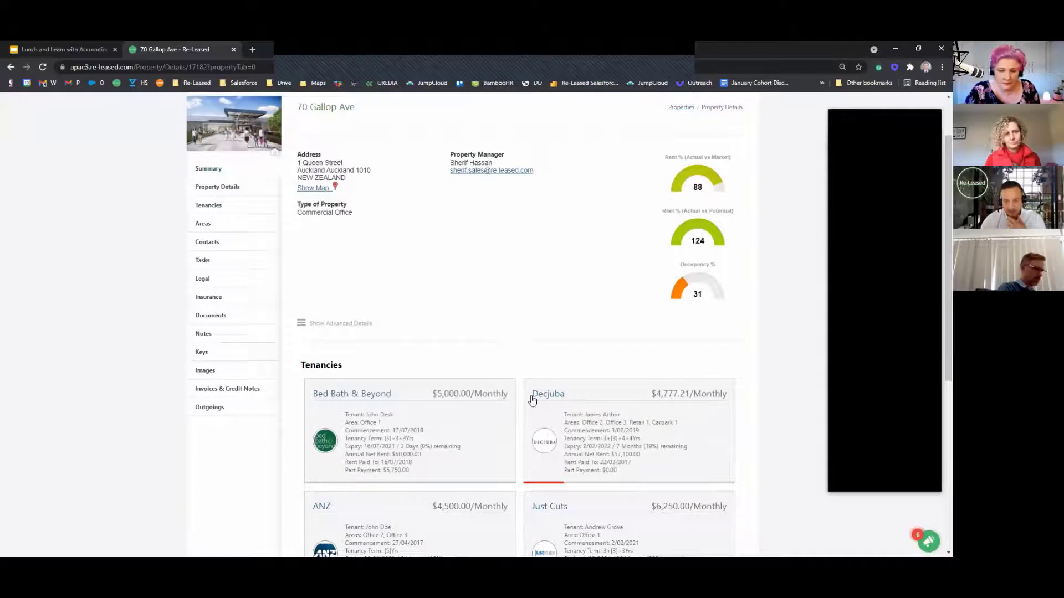
pyautogui.rightClick(533, 396)
pyautogui.click(564, 403)
pyautogui.click(262, 50)
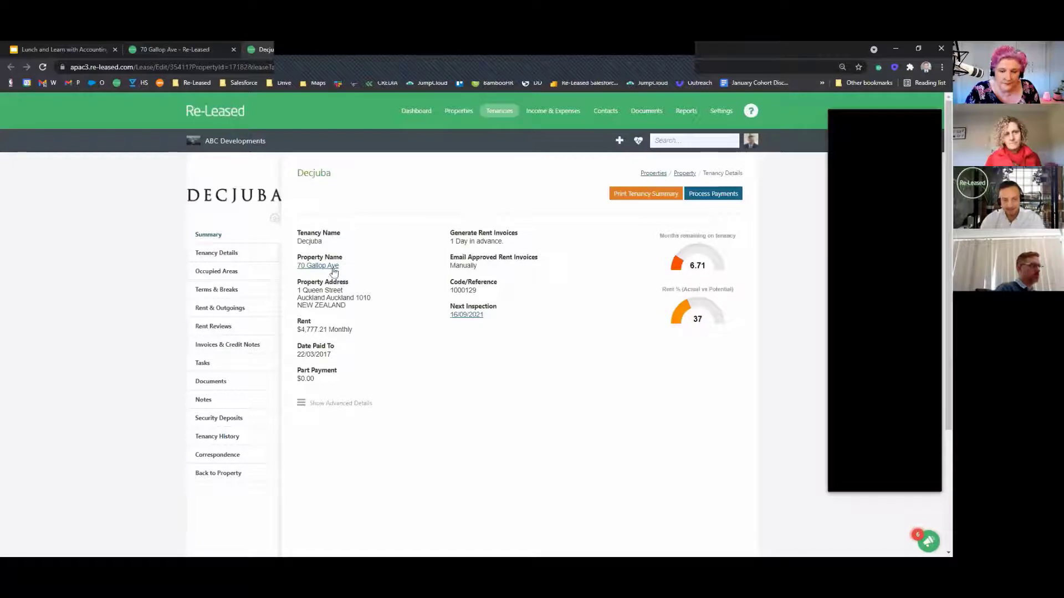
# Step: Review the Decjuba tenancy's details and contacts, and open the areas it occupies
pyautogui.click(249, 253)
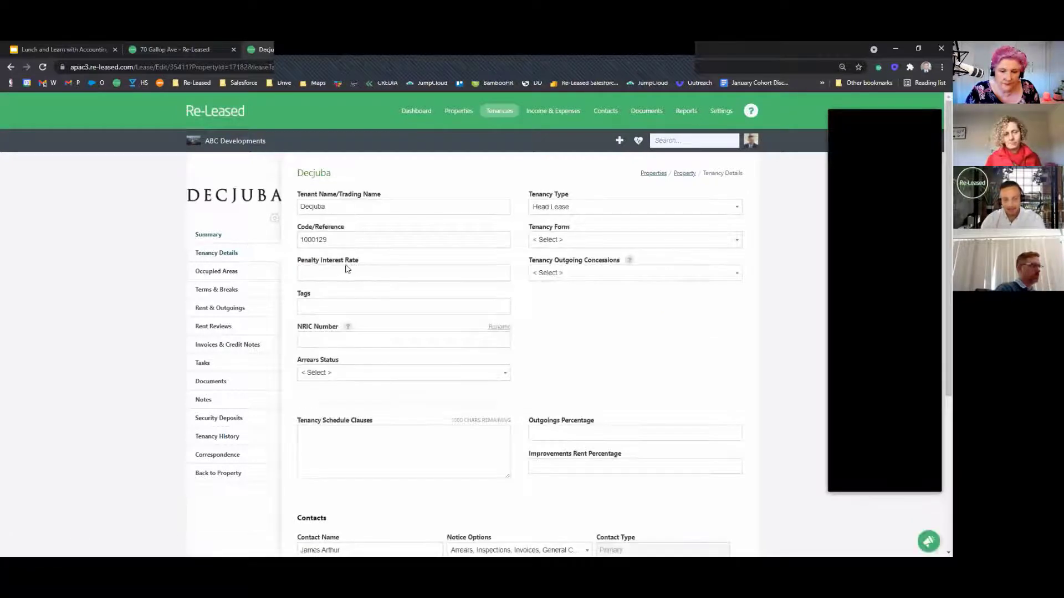
pyautogui.scroll(-1, 646, 137)
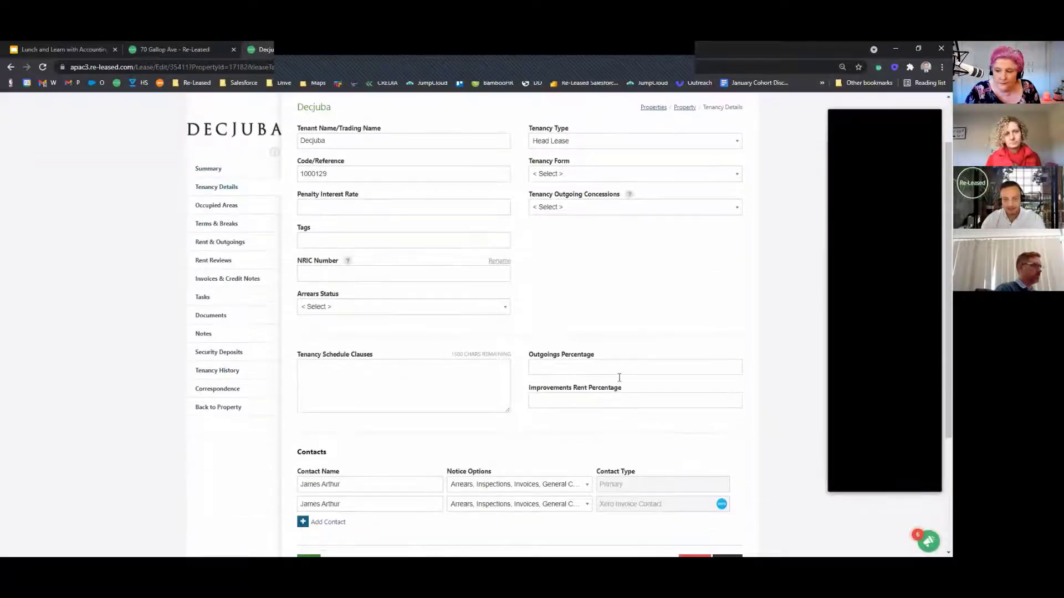
pyautogui.scroll(-1, 521, 295)
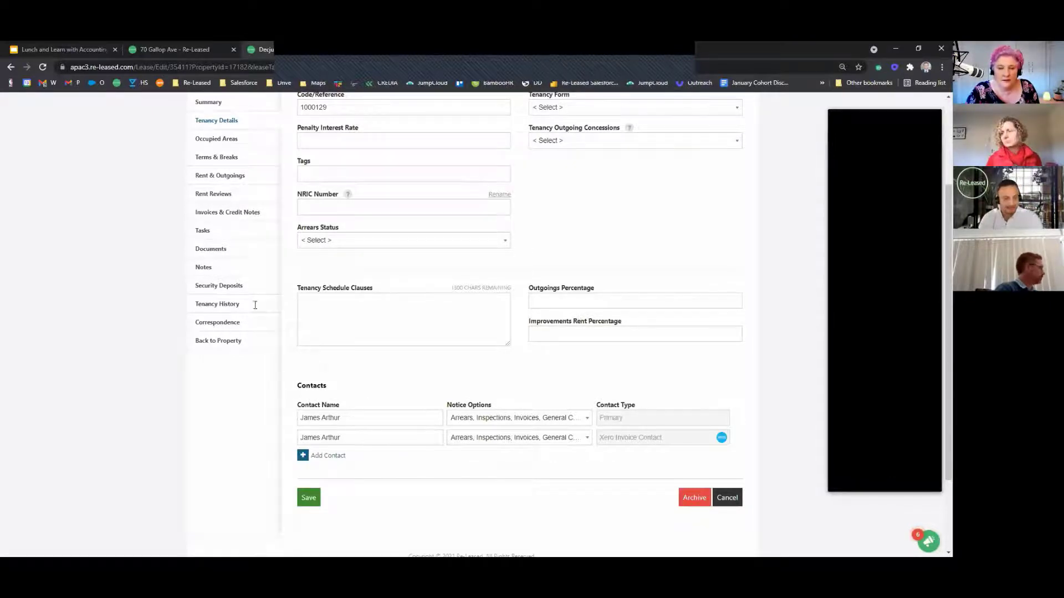
pyautogui.scroll(2, 263, 253)
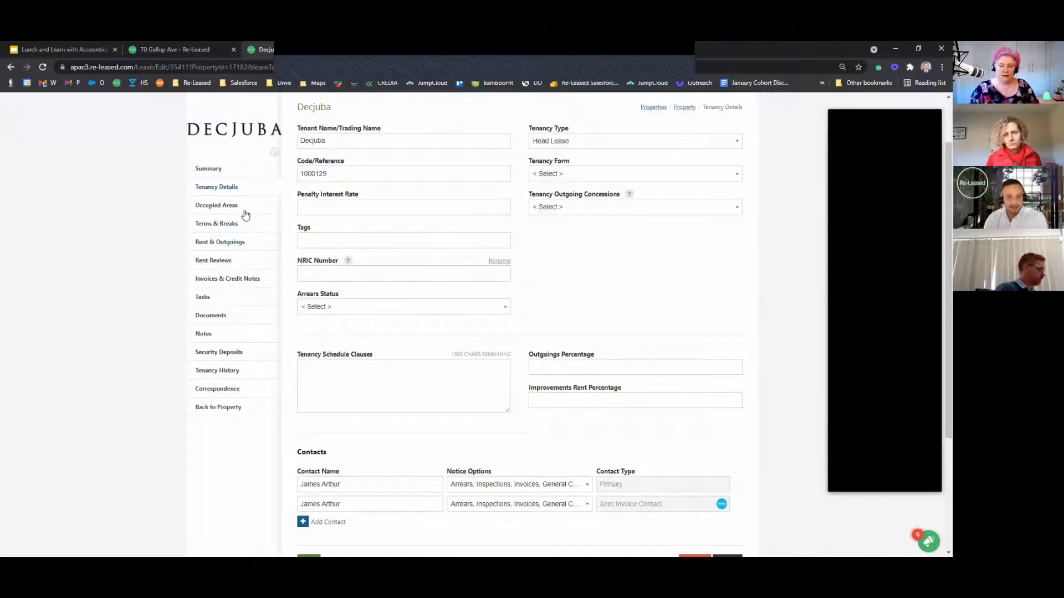
pyautogui.click(244, 209)
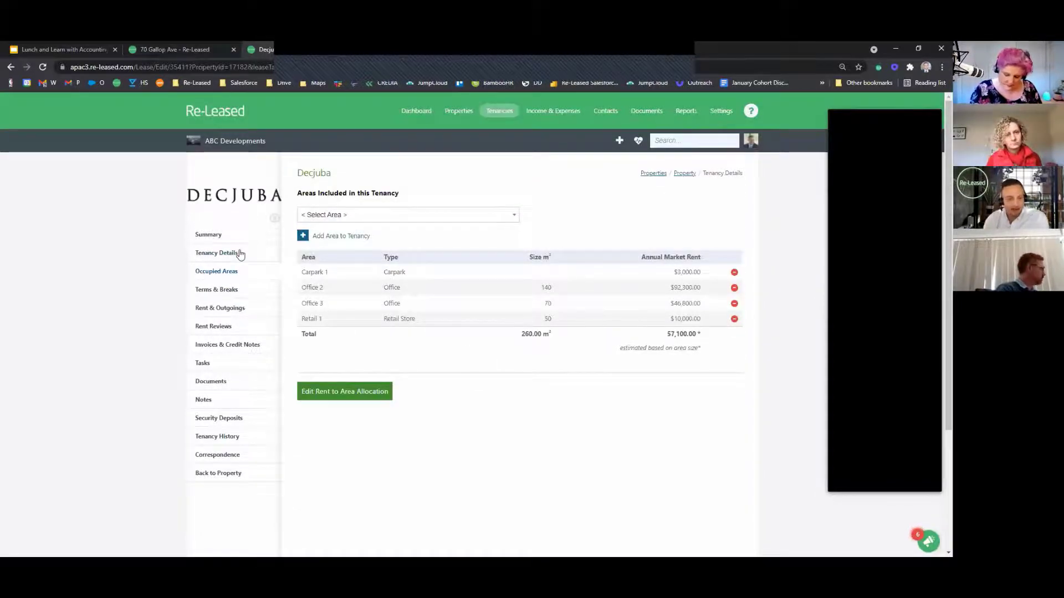
# Step: Review the Decjuba tenancy's terms and breaks, and open its rent amount to examine the rent details and invoice template lines
pyautogui.click(236, 290)
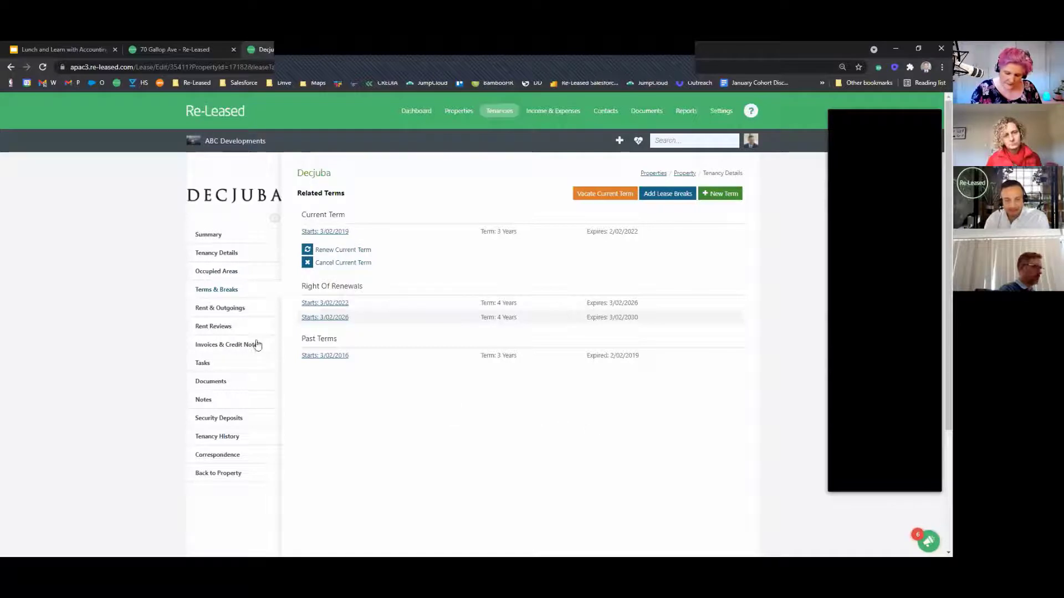
pyautogui.click(244, 310)
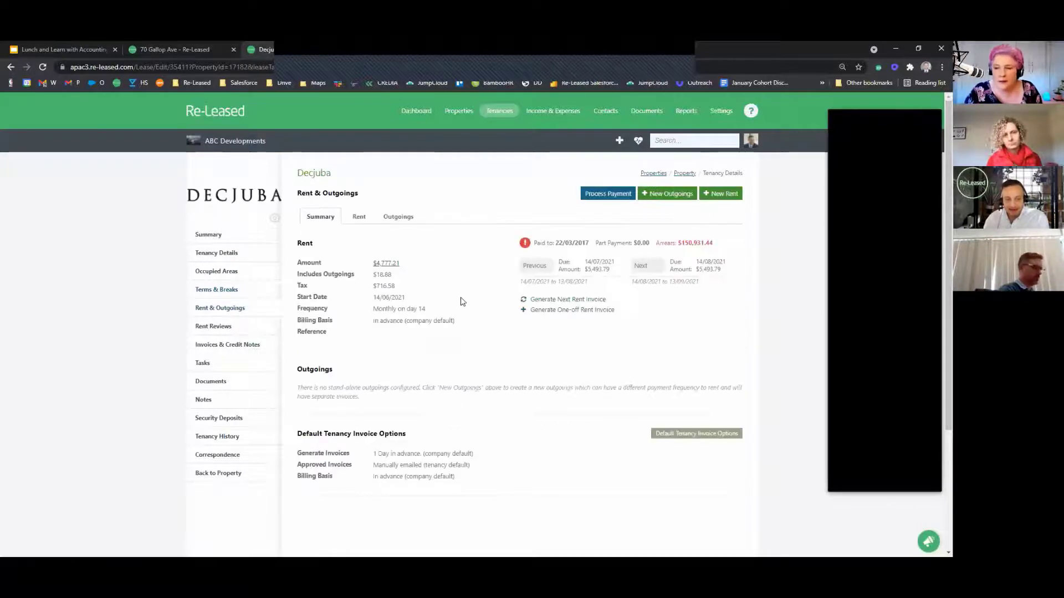
pyautogui.click(391, 264)
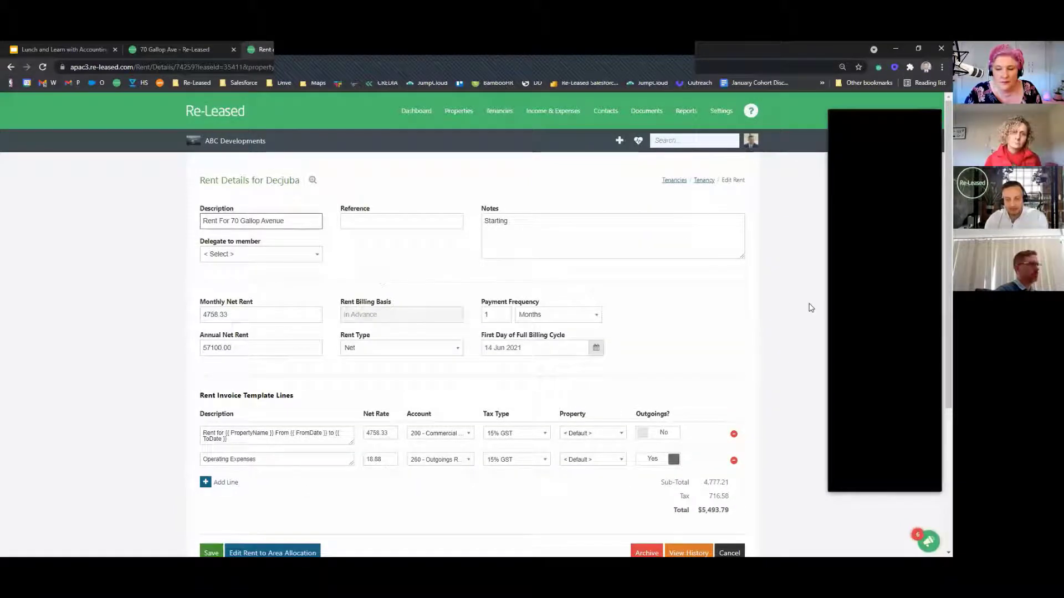
pyautogui.scroll(-2, 809, 311)
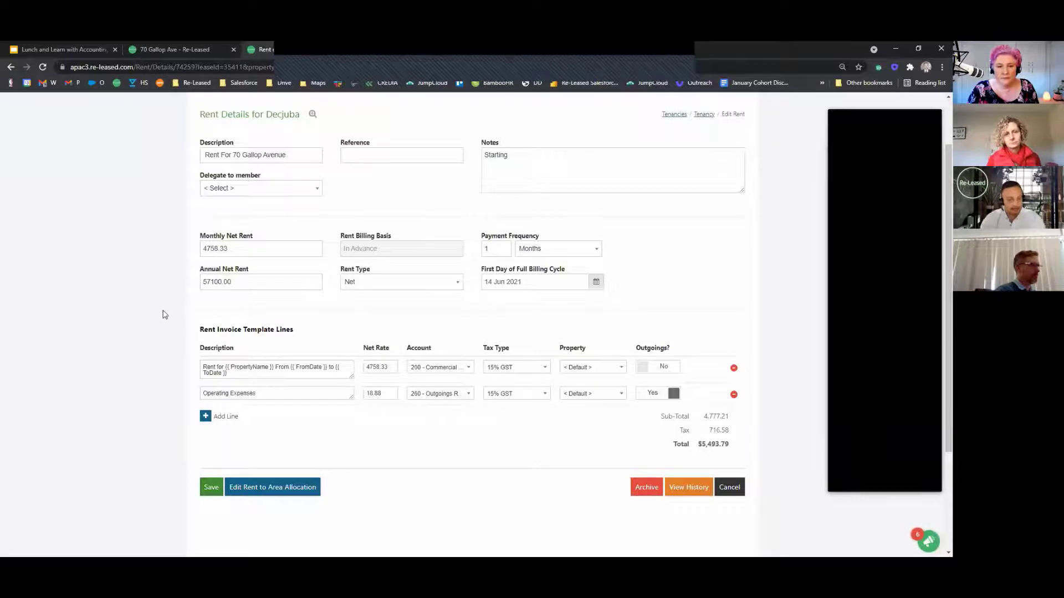
pyautogui.scroll(1, 165, 314)
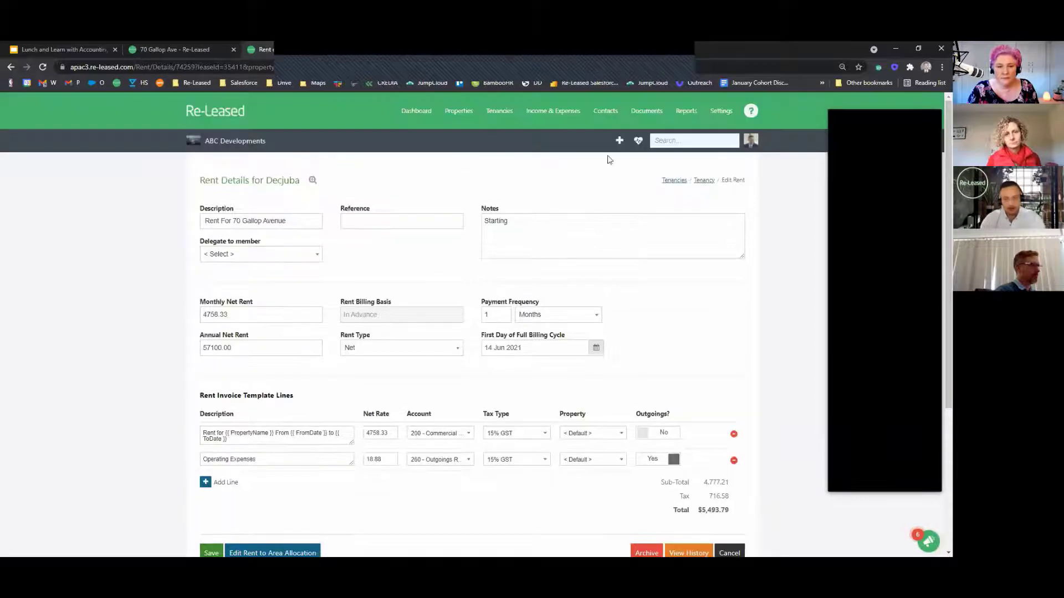
# Step: Check the add-on activity log for Xero syncs, and return to the Decjuba tenancy's rent and outgoings summary
pyautogui.click(637, 142)
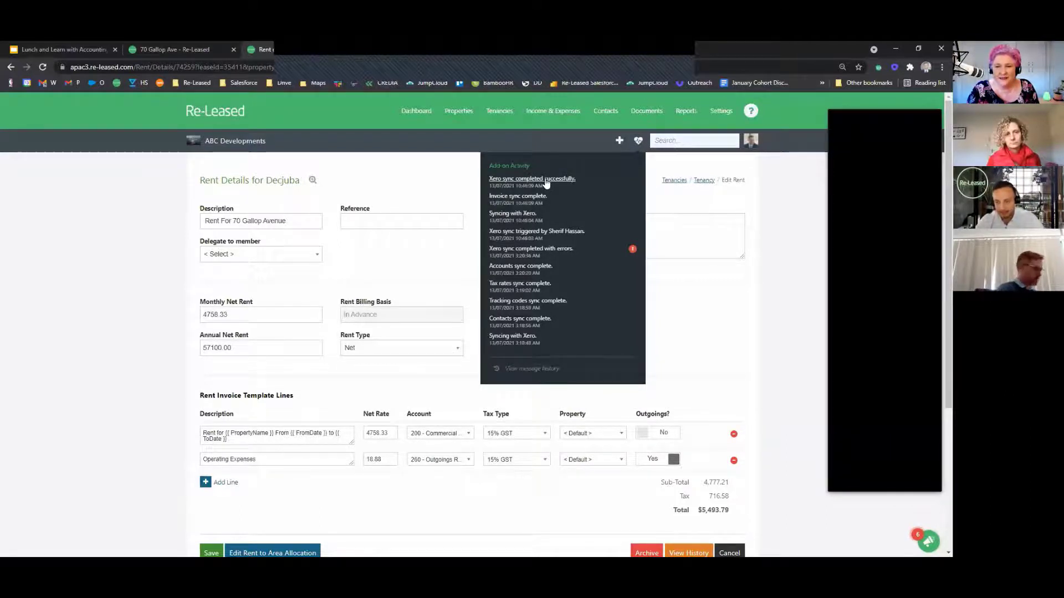
pyautogui.click(375, 192)
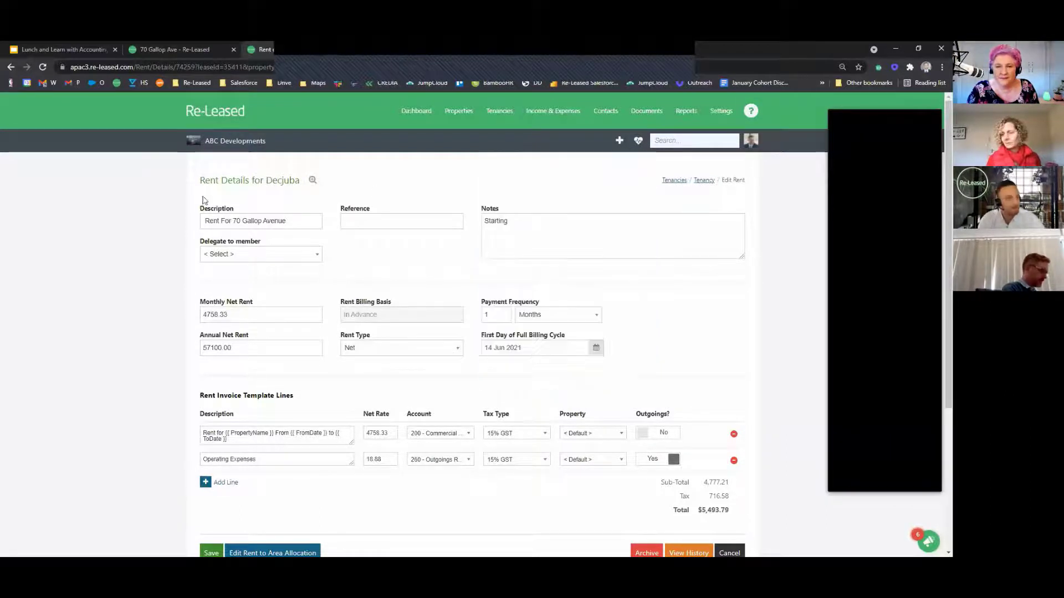
pyautogui.click(15, 69)
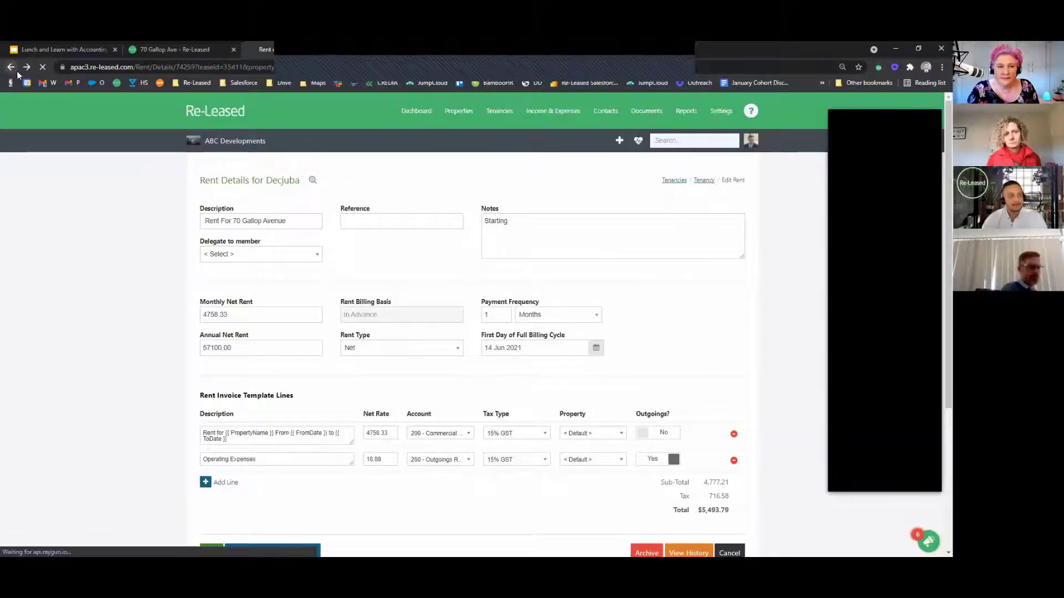
pyautogui.scroll(-1, 166, 297)
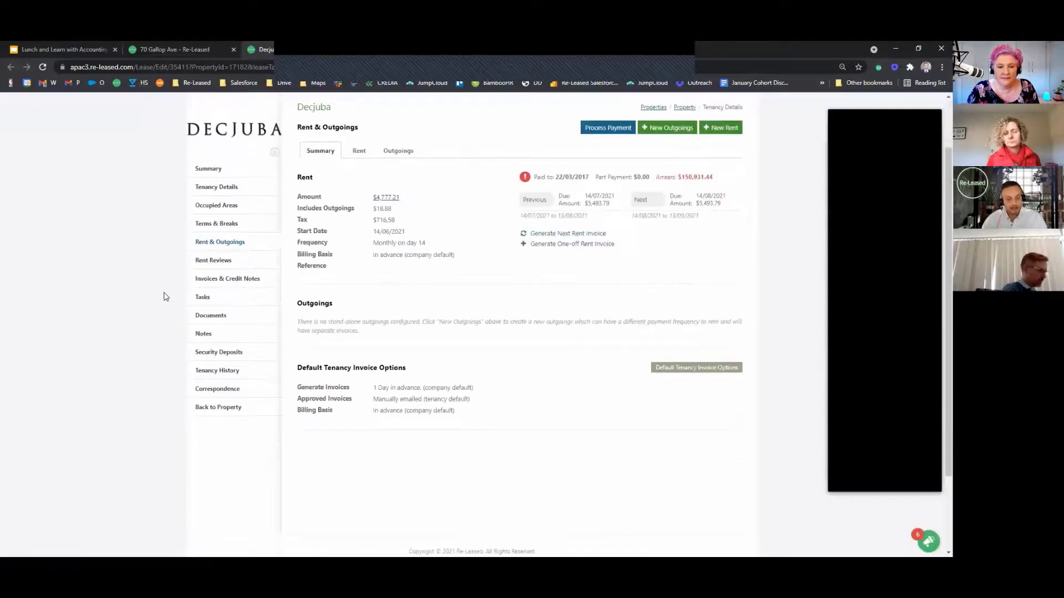
pyautogui.scroll(1, 271, 308)
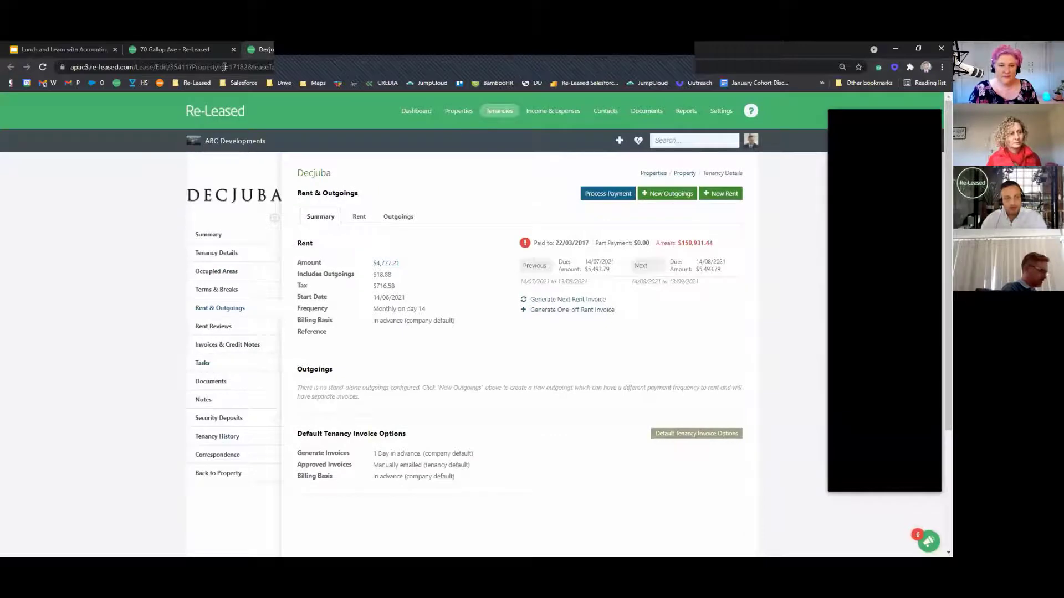
pyautogui.click(200, 49)
pyautogui.click(209, 408)
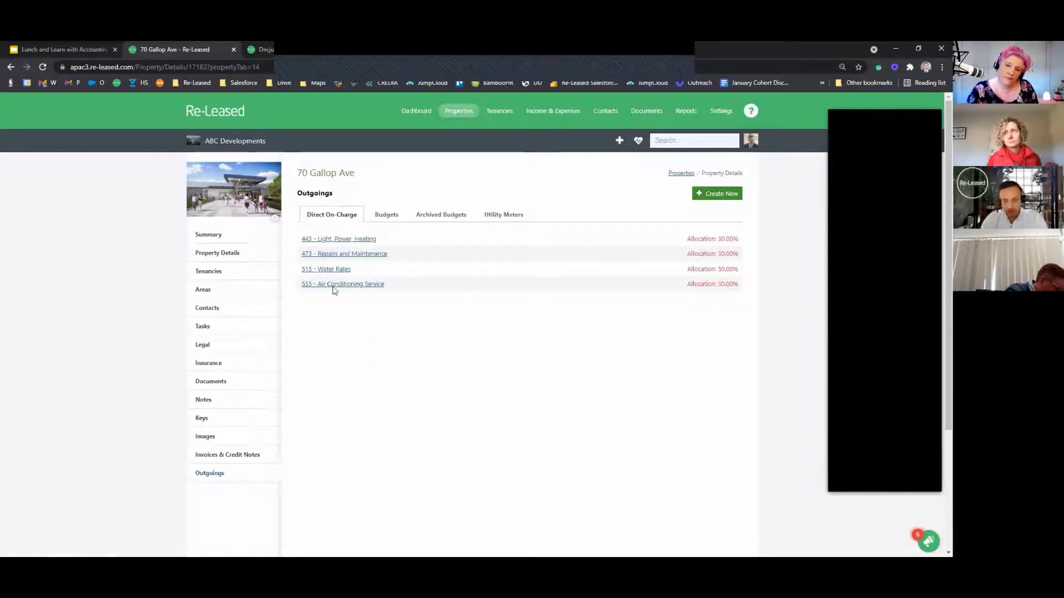
pyautogui.click(340, 253)
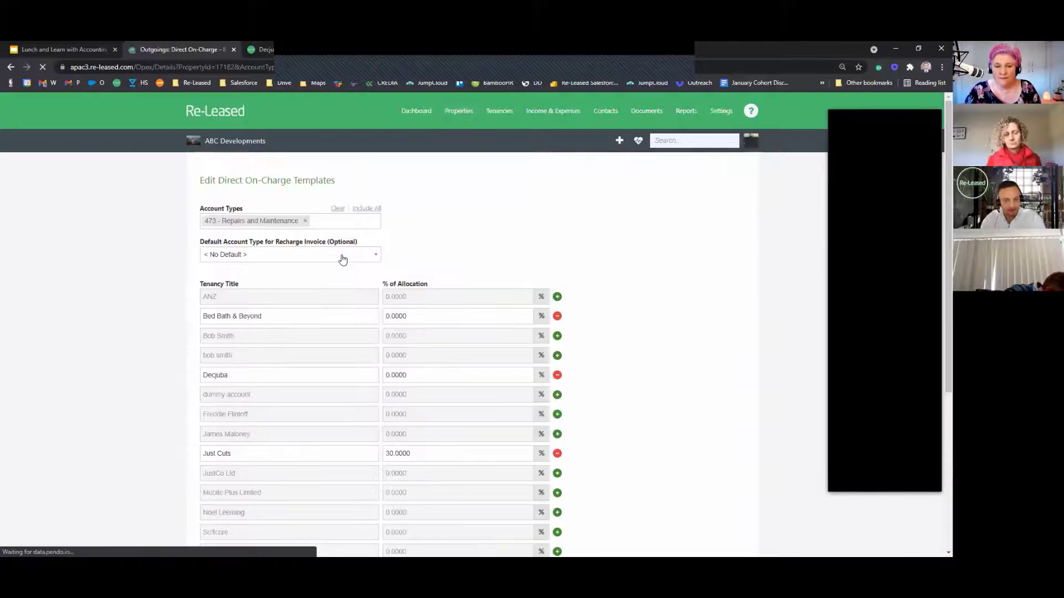
pyautogui.scroll(-1, 625, 313)
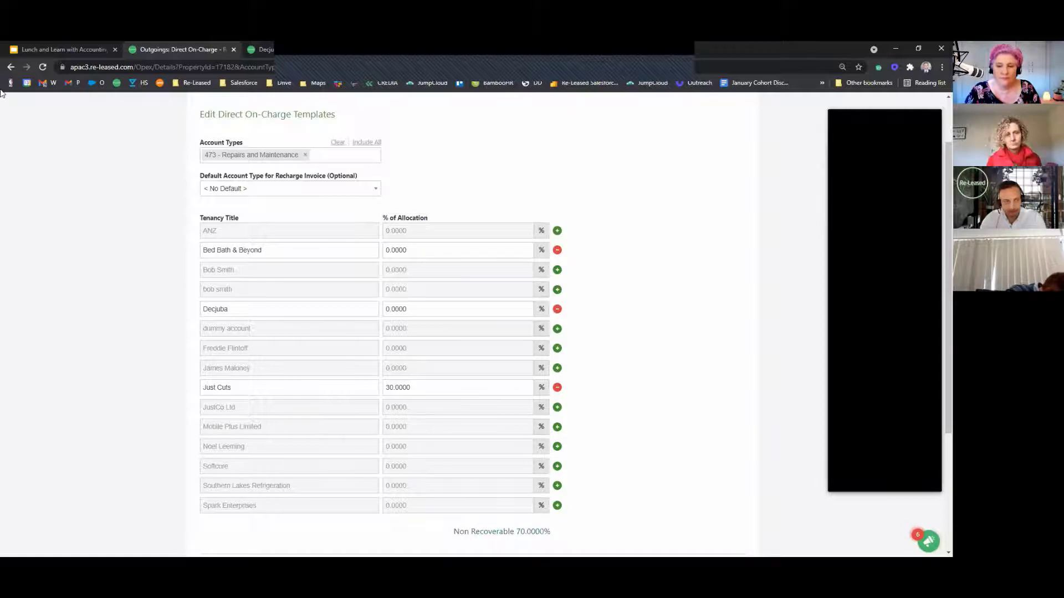
pyautogui.click(10, 71)
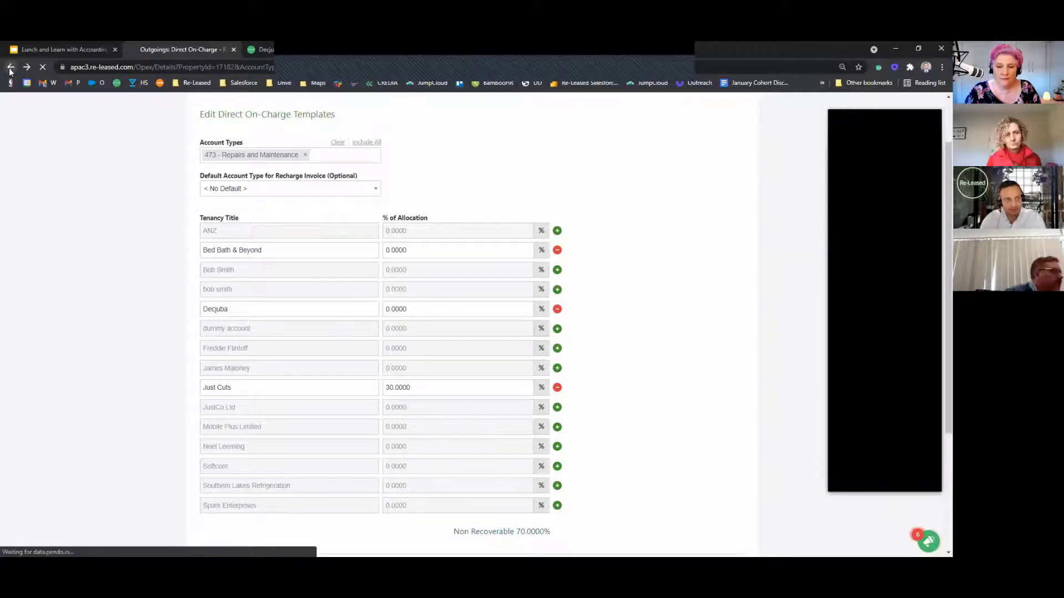
# Step: List the property's outgoings budgets and open Budget 4 and Budget 2020 in separate browser tabs
pyautogui.click(386, 214)
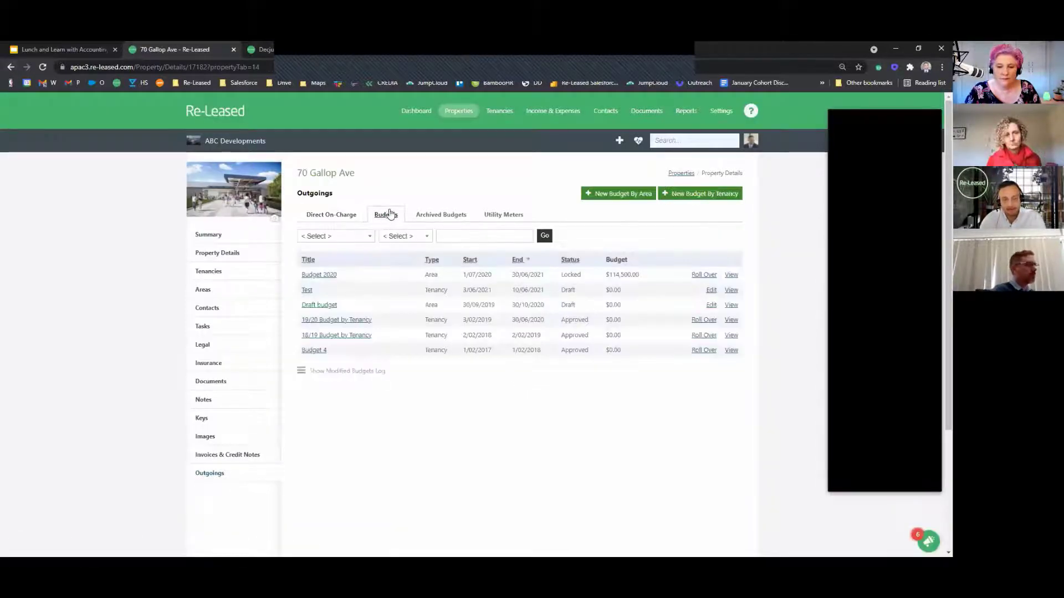
pyautogui.rightClick(317, 351)
pyautogui.click(338, 358)
pyautogui.rightClick(323, 268)
pyautogui.rightClick(311, 272)
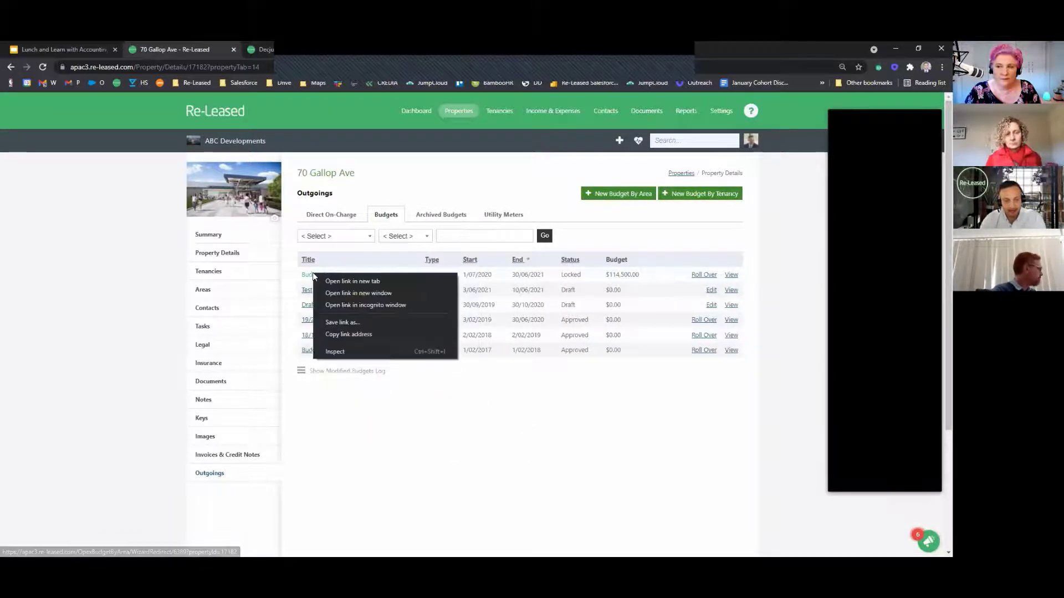
pyautogui.click(324, 280)
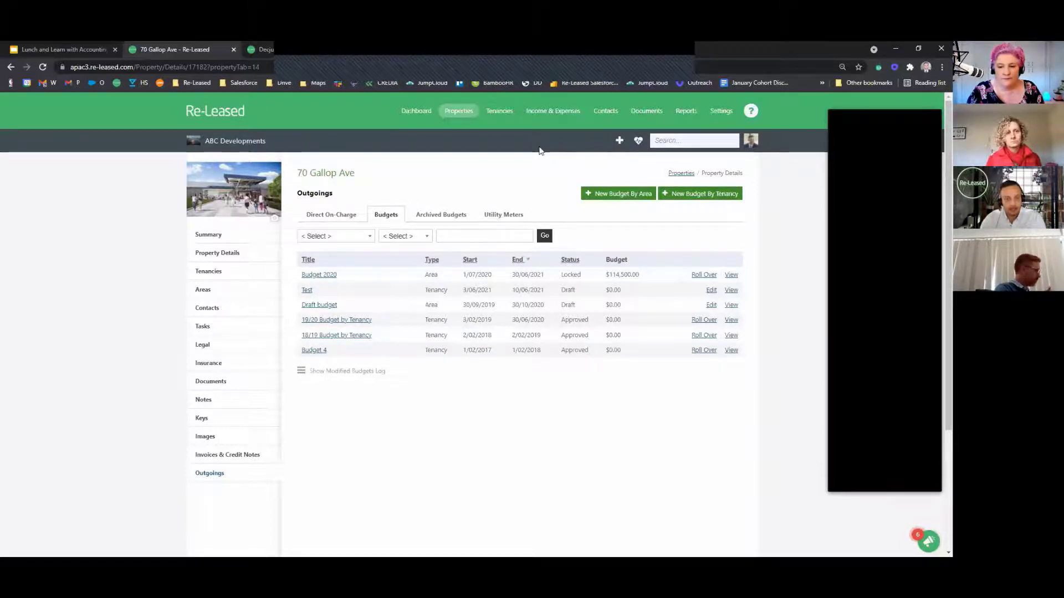
# Step: Switch to Budget 4 and view its detailed cost allocation per tenancy
pyautogui.hotkey('ctrl', 'Tab')
pyautogui.hotkey('ctrl', 'Tab')
pyautogui.click(262, 226)
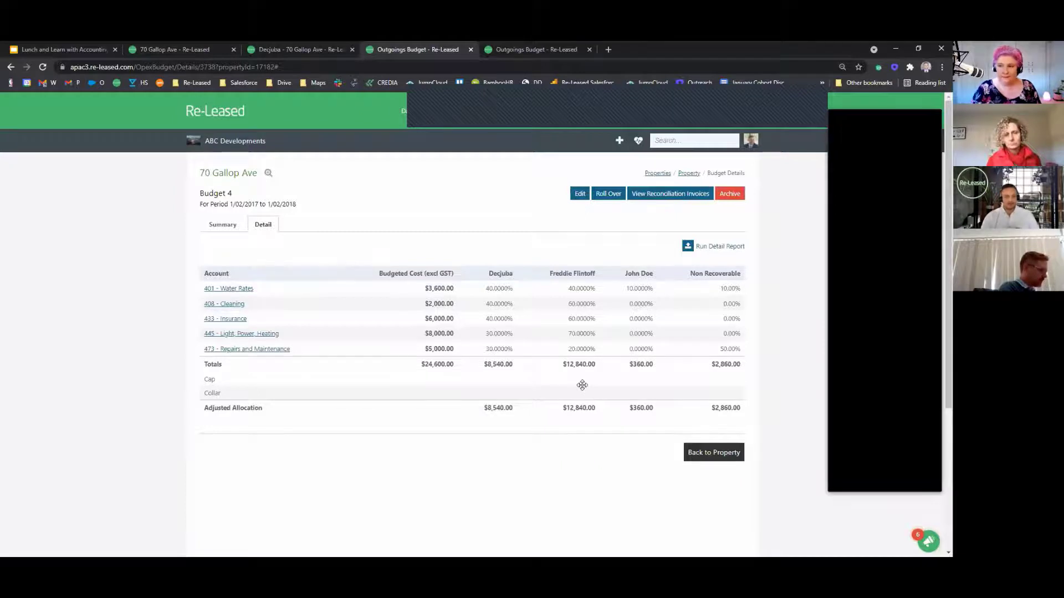
# Step: Reopen the Decjuba rent details to examine the Operating Expenses line, and return to the Budget 4 details
pyautogui.click(297, 46)
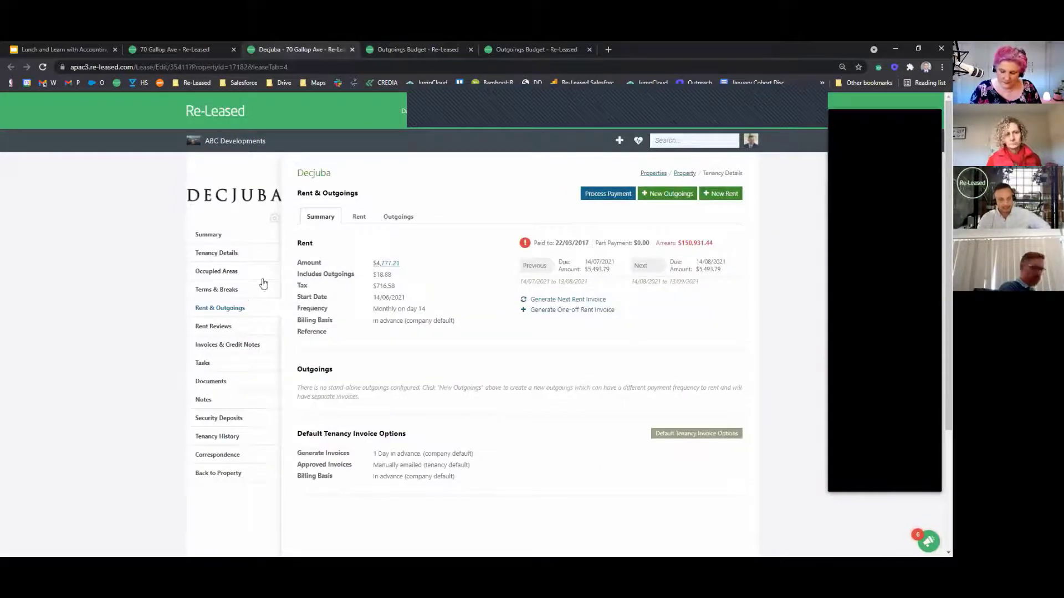
pyautogui.click(245, 307)
pyautogui.click(385, 263)
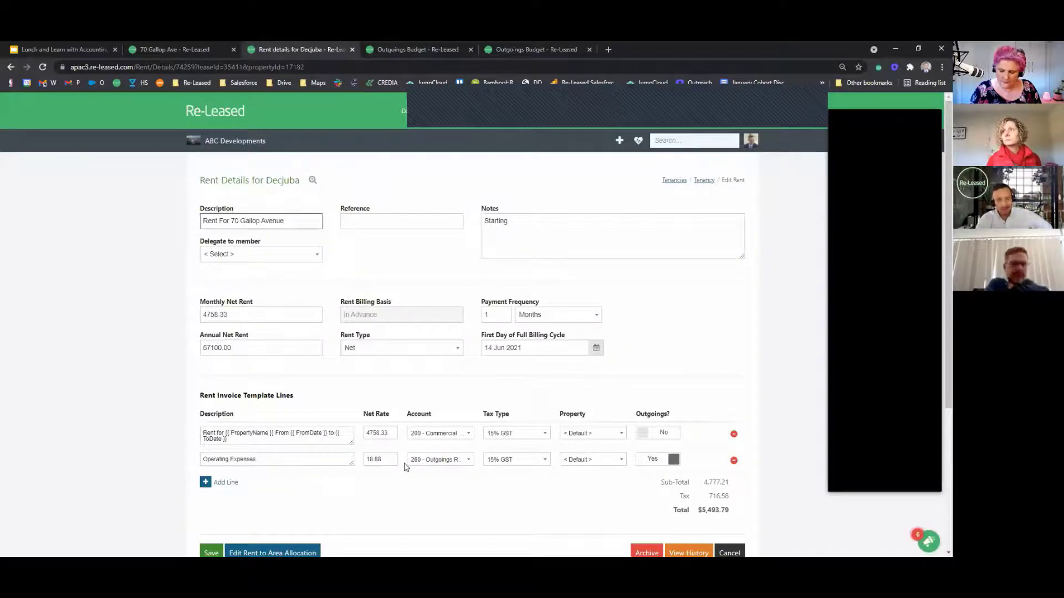
pyautogui.click(426, 49)
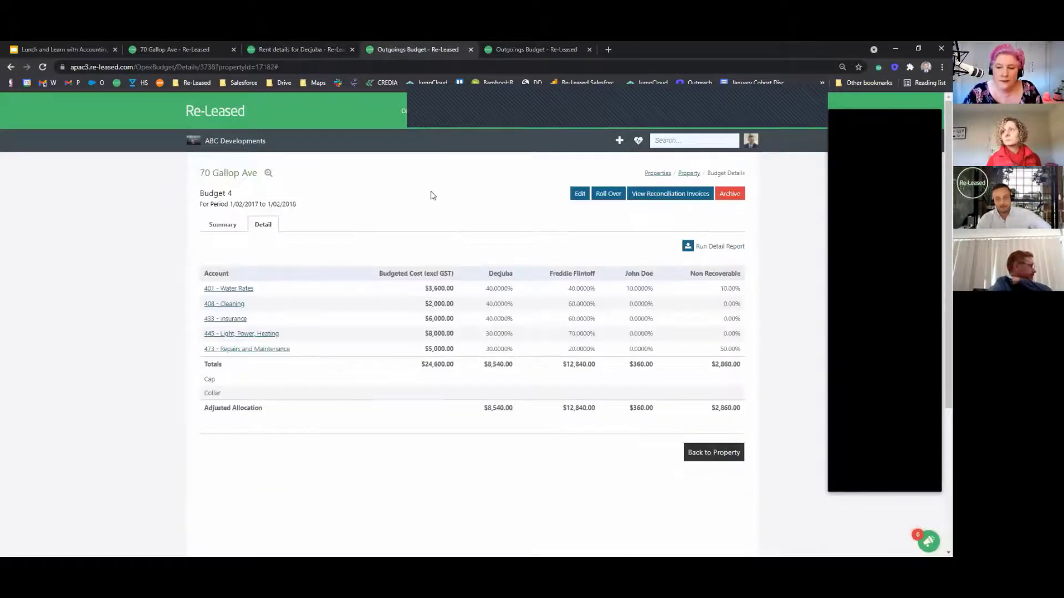
# Step: Open the schedule reconciliation for Budget 2020 and expand the Outgoings Budget 20/21 schedule
pyautogui.click(536, 49)
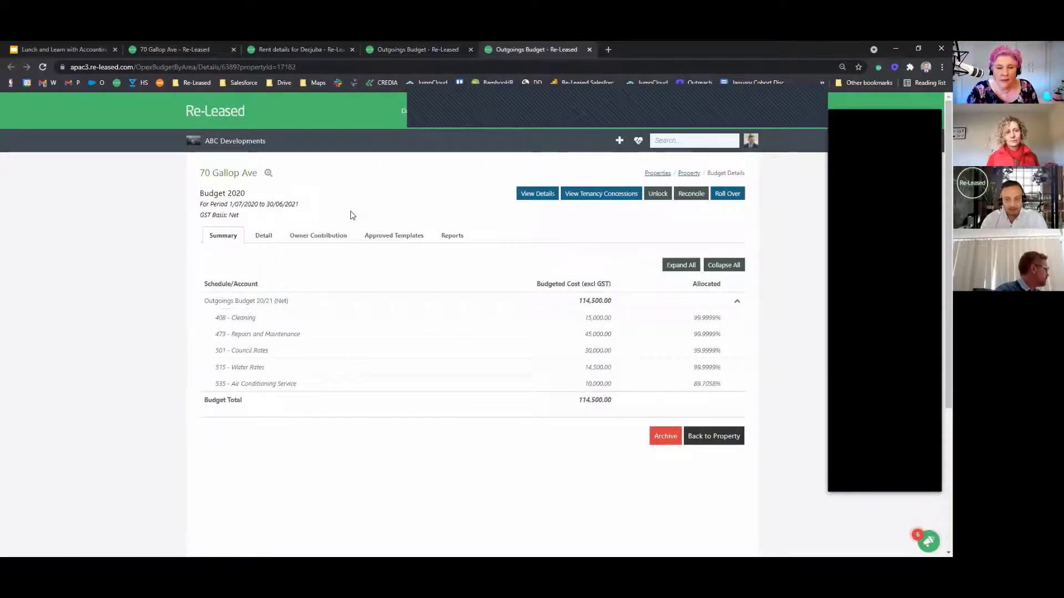
pyautogui.click(699, 199)
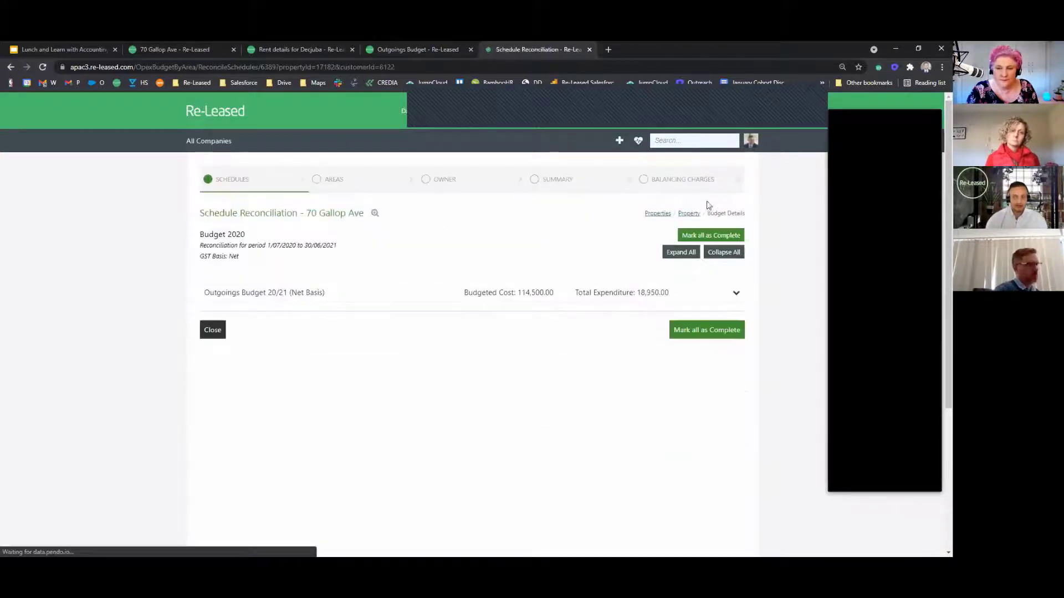
pyautogui.click(736, 295)
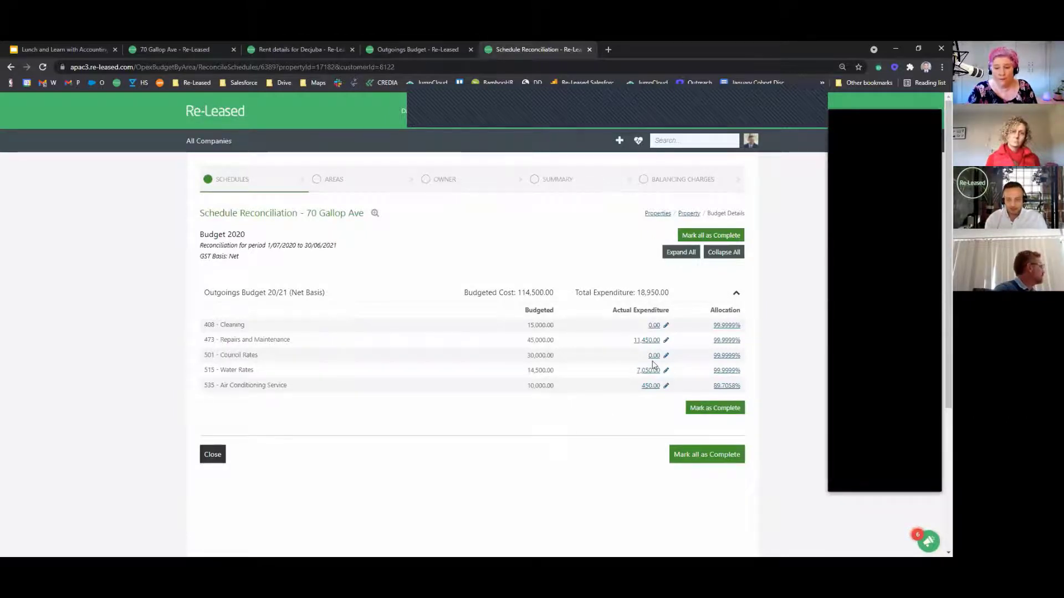
# Step: Review the invoices behind the actual expenditure for 473 - Repairs and Maintenance, and close the list
pyautogui.click(649, 341)
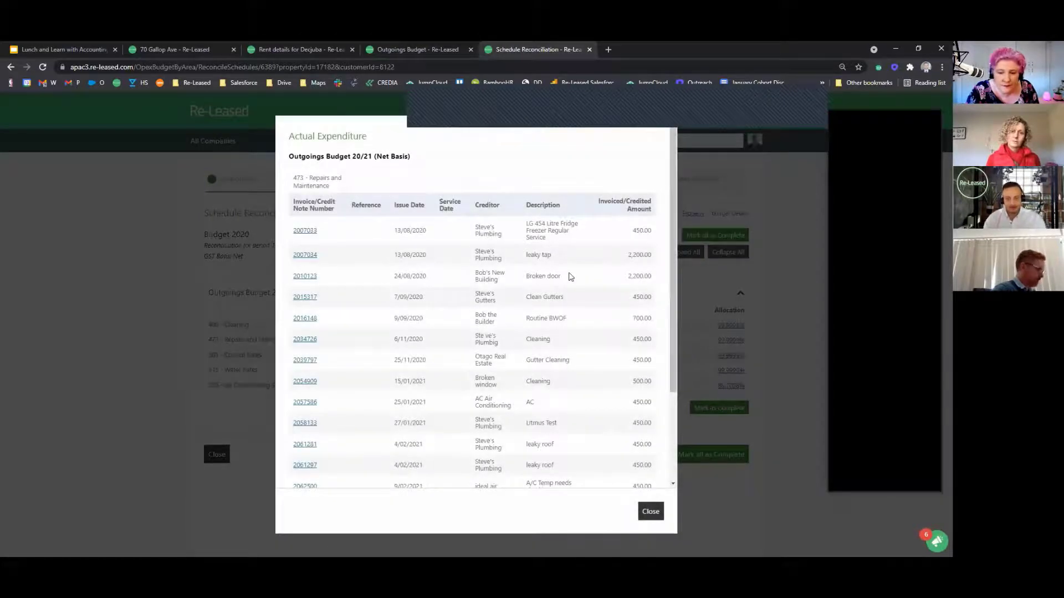
pyautogui.scroll(-1, 570, 276)
pyautogui.scroll(-1, 569, 276)
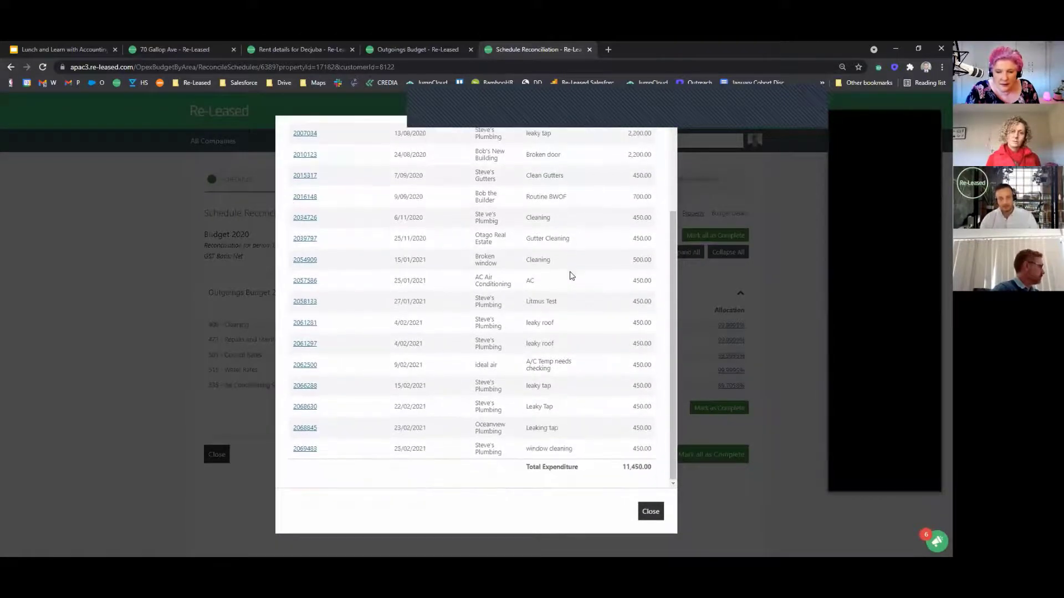
pyautogui.click(650, 512)
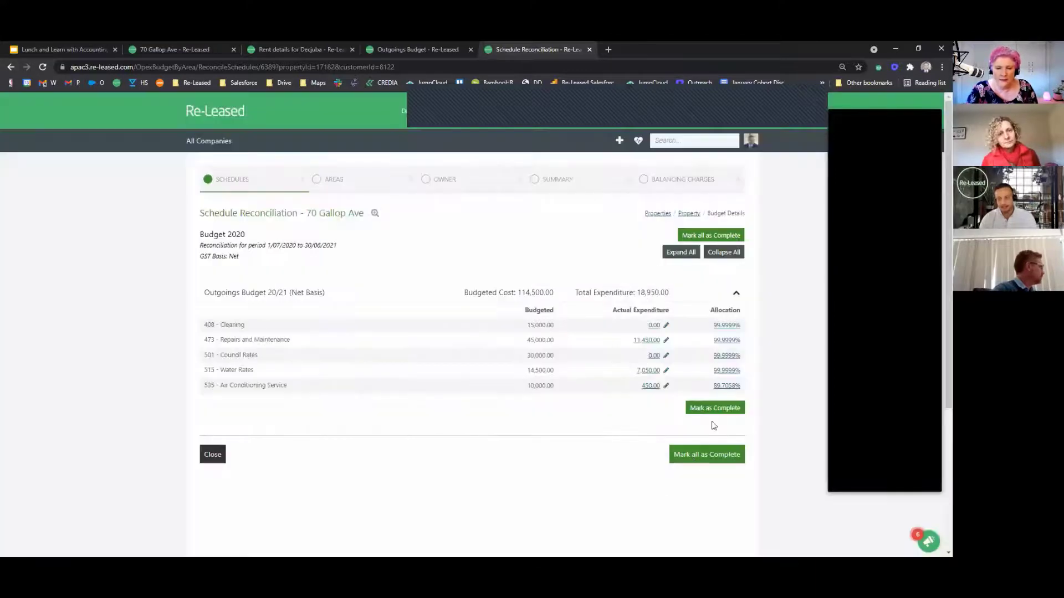
# Step: Open the reconciliation invoices for Budget 4 and review the amounts for each tenancy
pyautogui.click(384, 50)
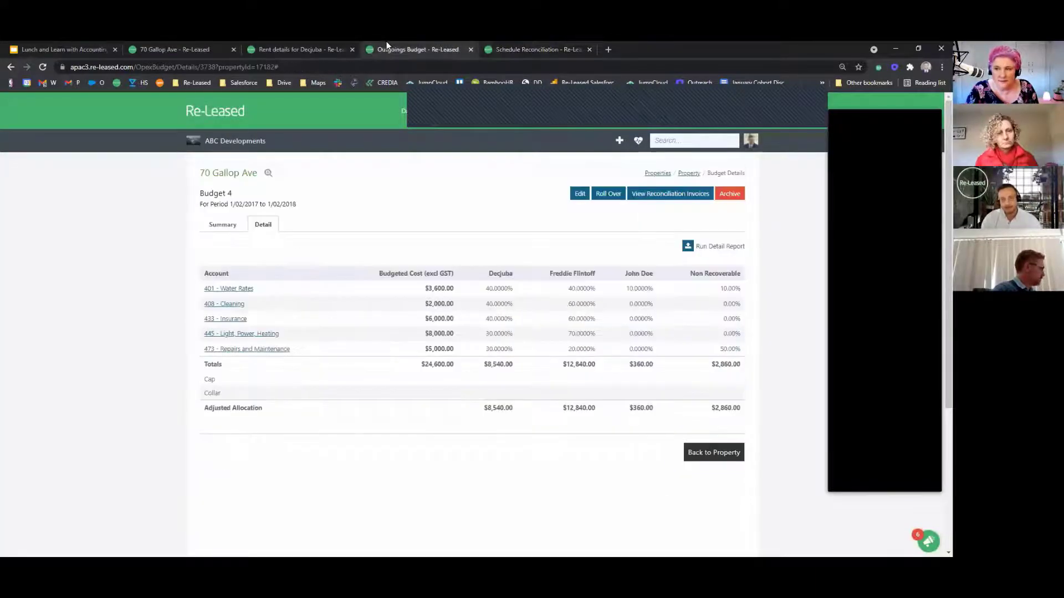
pyautogui.click(661, 199)
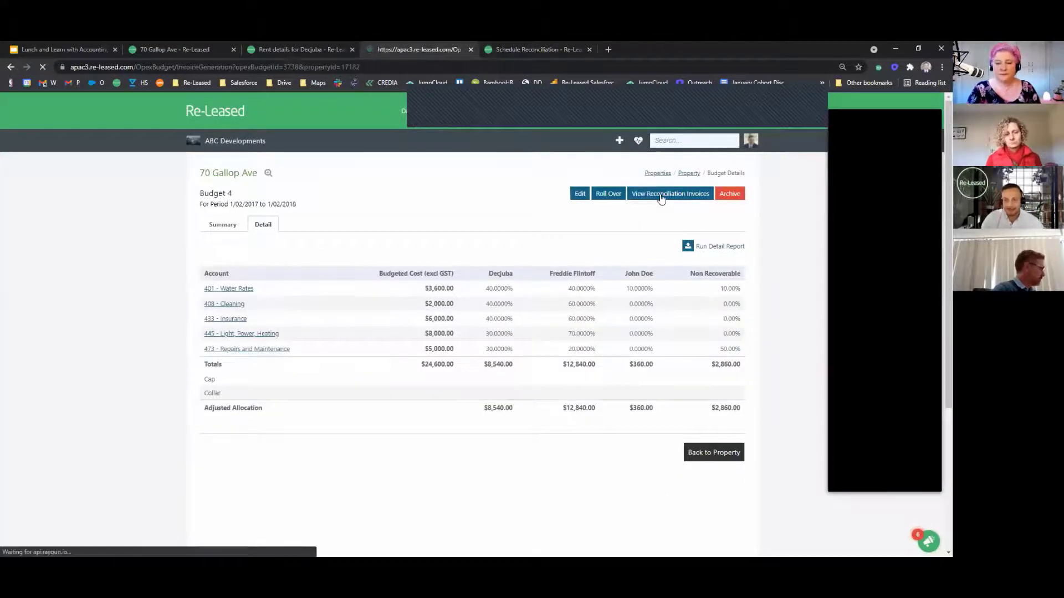
pyautogui.scroll(-3, 766, 272)
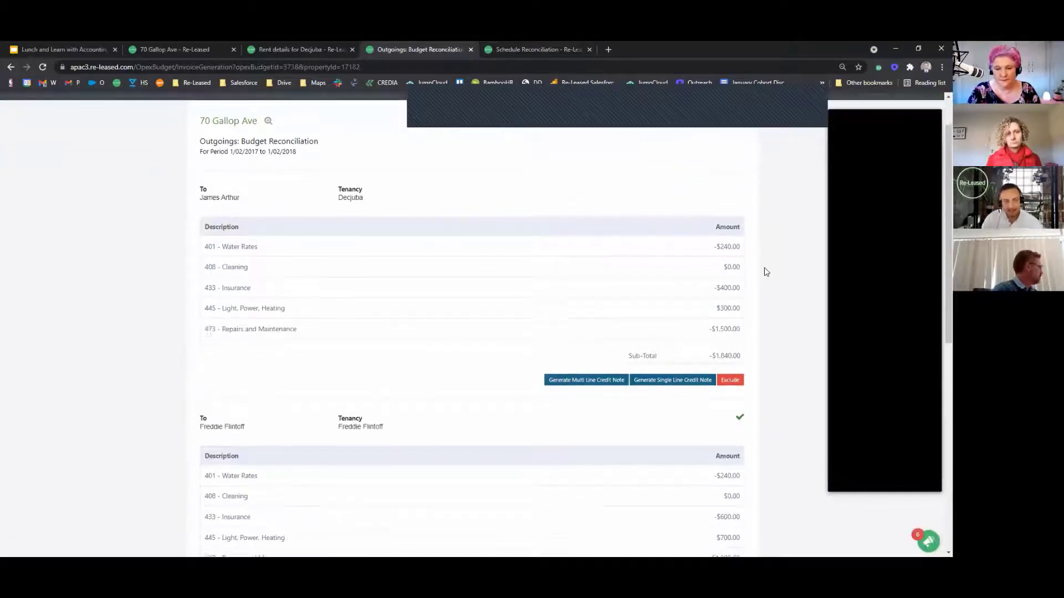
pyautogui.scroll(-2, 766, 274)
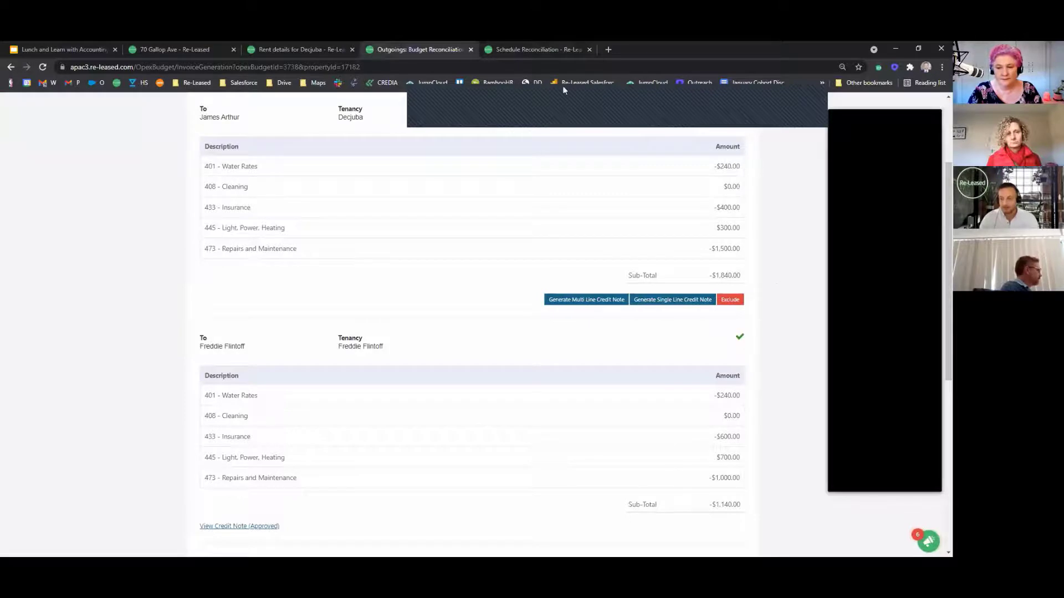
pyautogui.scroll(-9, 789, 213)
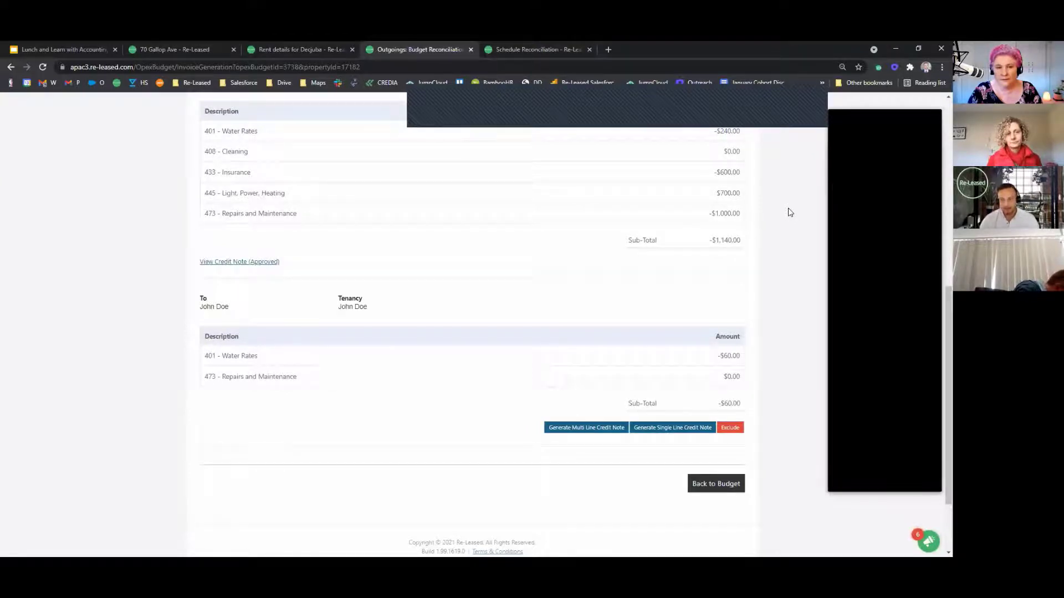
pyautogui.scroll(20, 768, 216)
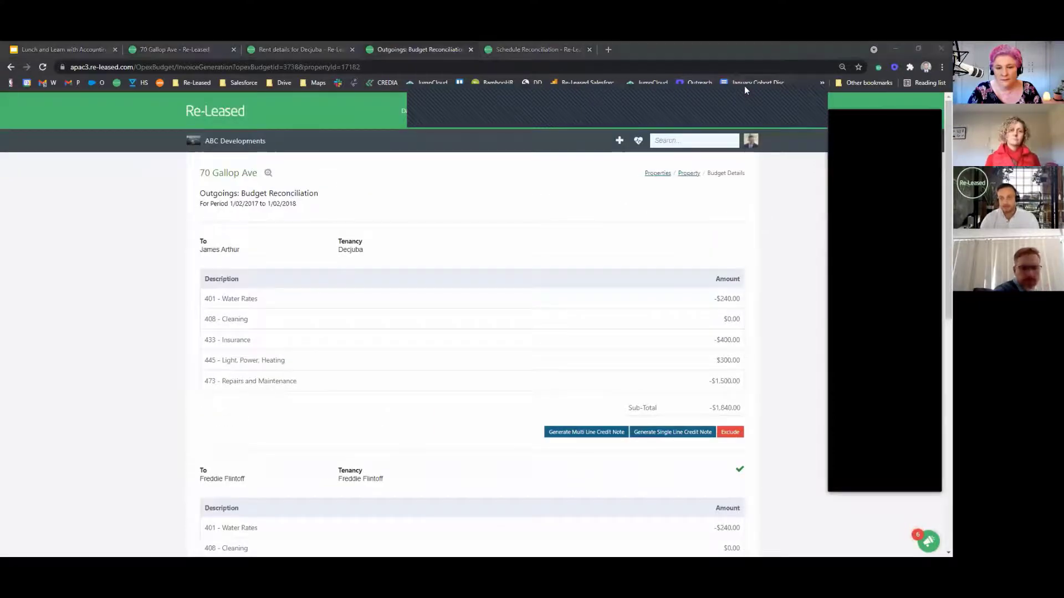
# Step: Open the reports overview for ABC Developments and browse the available general reports
pyautogui.click(687, 114)
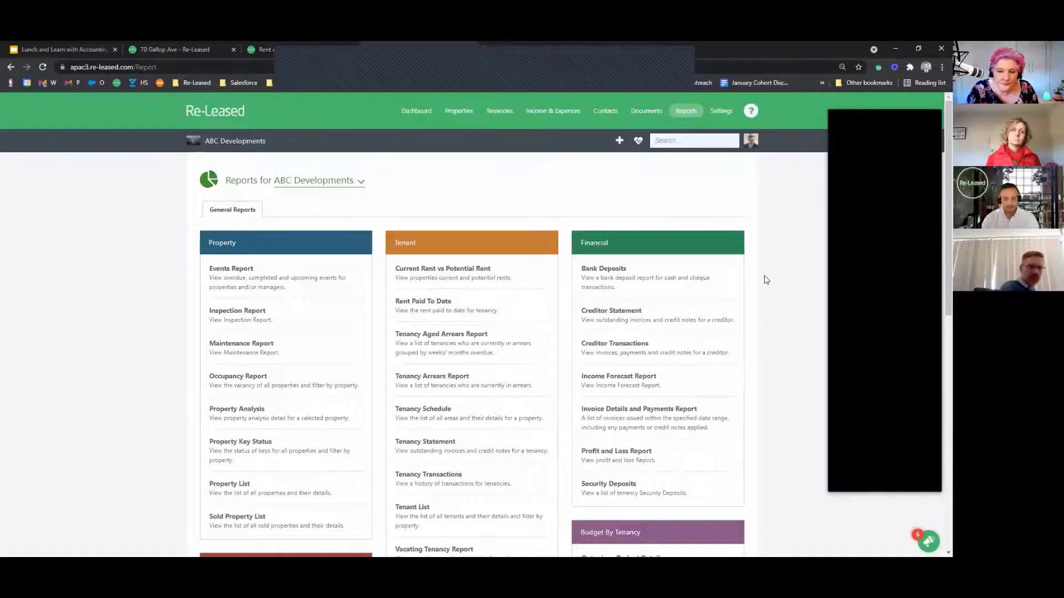
pyautogui.scroll(-1, 766, 280)
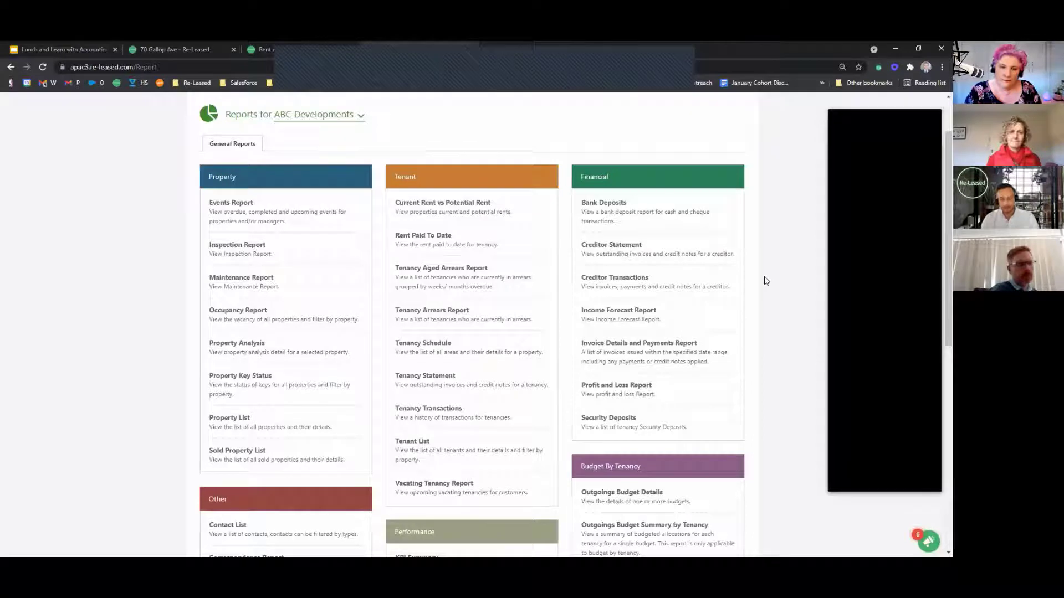
# Step: Open the dashboard, check the "Who Re-Leased Isn't for..." slide in the presentation, and return to the Re-Leased dashboard
pyautogui.scroll(2, 787, 297)
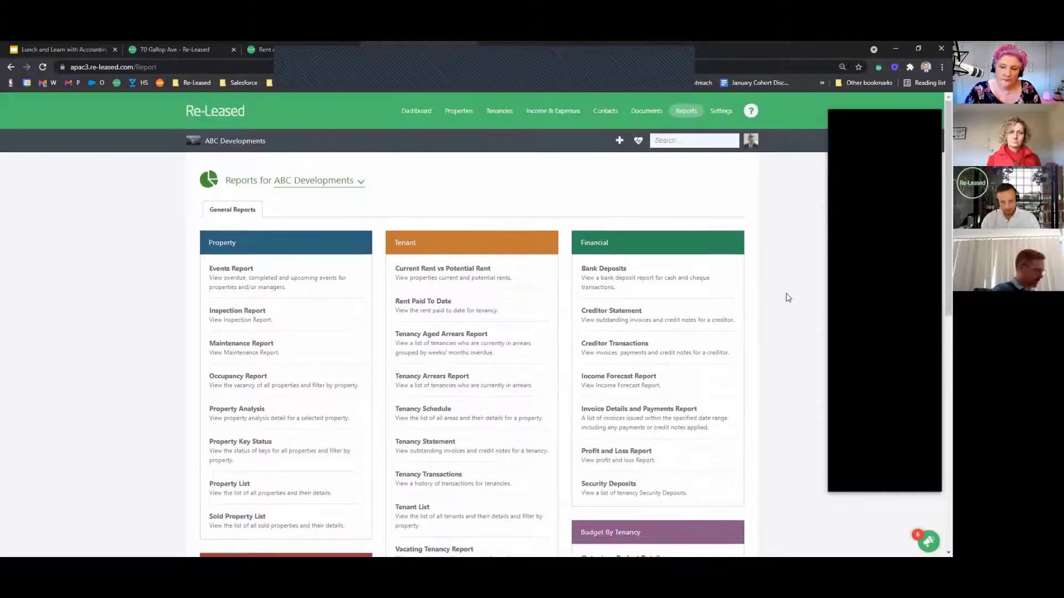
pyautogui.click(409, 118)
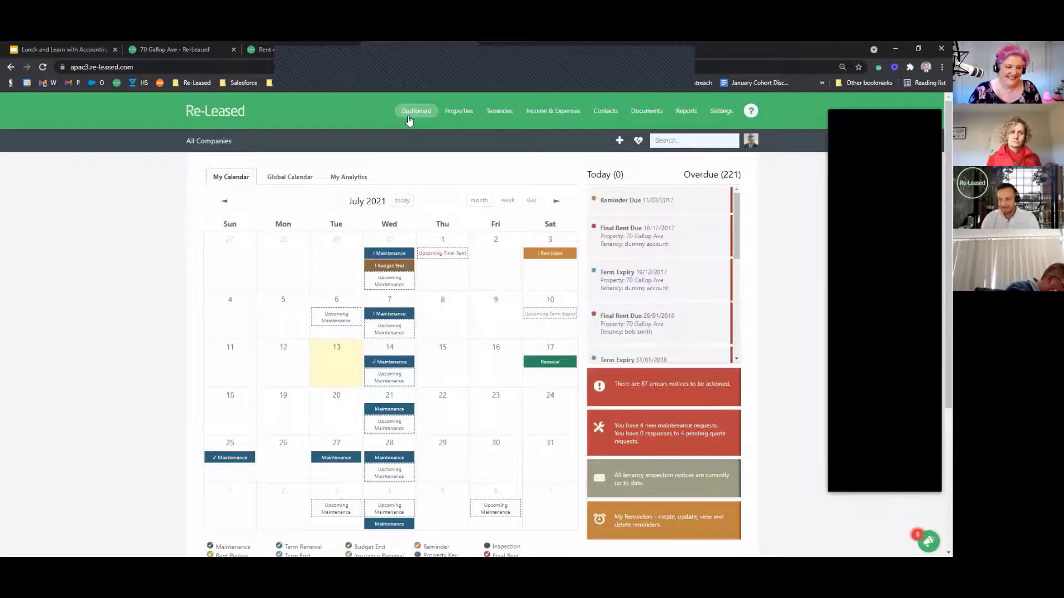
pyautogui.click(64, 52)
pyautogui.click(127, 176)
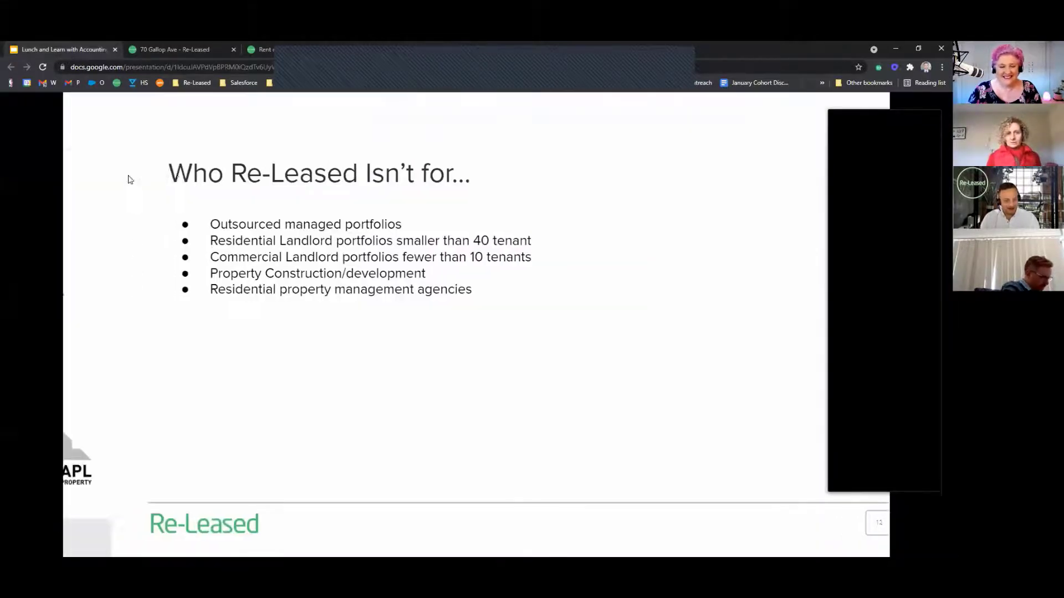
pyautogui.click(205, 50)
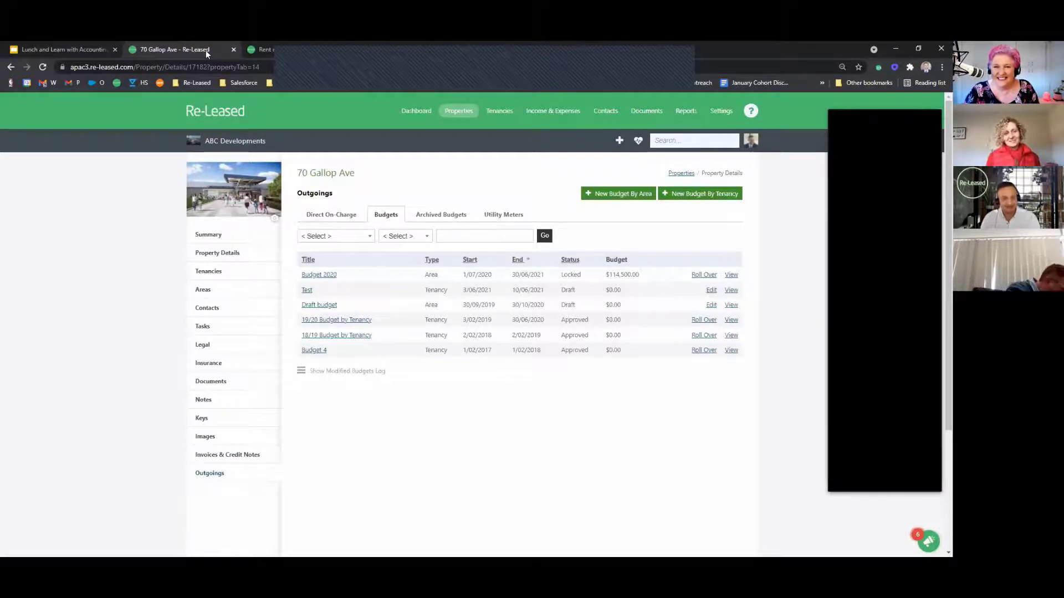
pyautogui.click(412, 119)
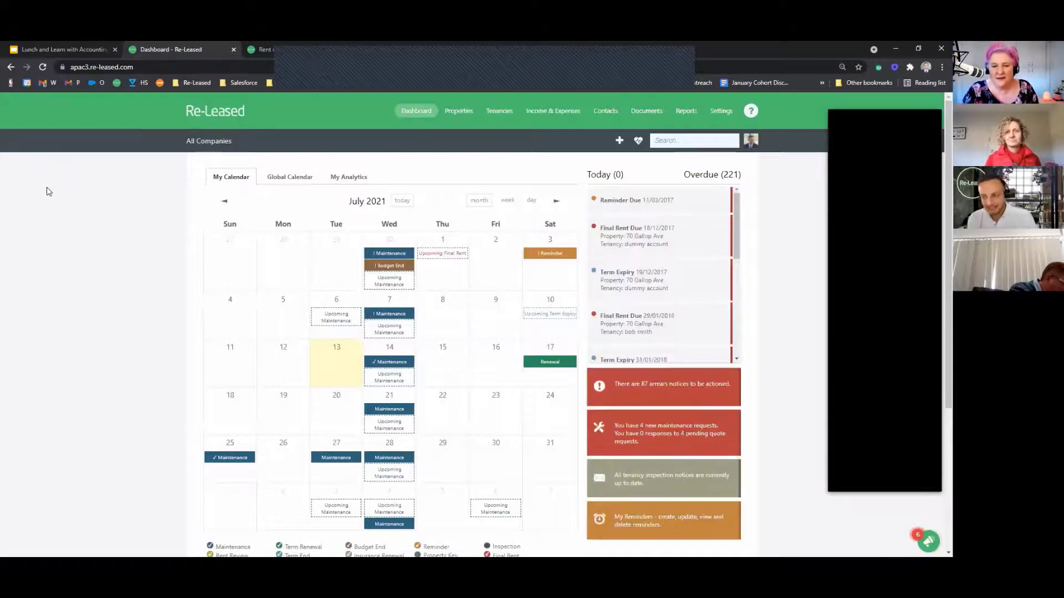
# Step: Switch to the presentation and go back to its "Lunch and Learn with Accounting Apps" title slide
pyautogui.click(46, 51)
pyautogui.click(127, 228)
pyautogui.click(133, 259)
pyautogui.click(132, 261)
pyautogui.click(123, 262)
pyautogui.press('Left')
pyautogui.press('Left')
pyautogui.press('Left')
pyautogui.press('Left')
pyautogui.press('Left')
pyautogui.press('Left')
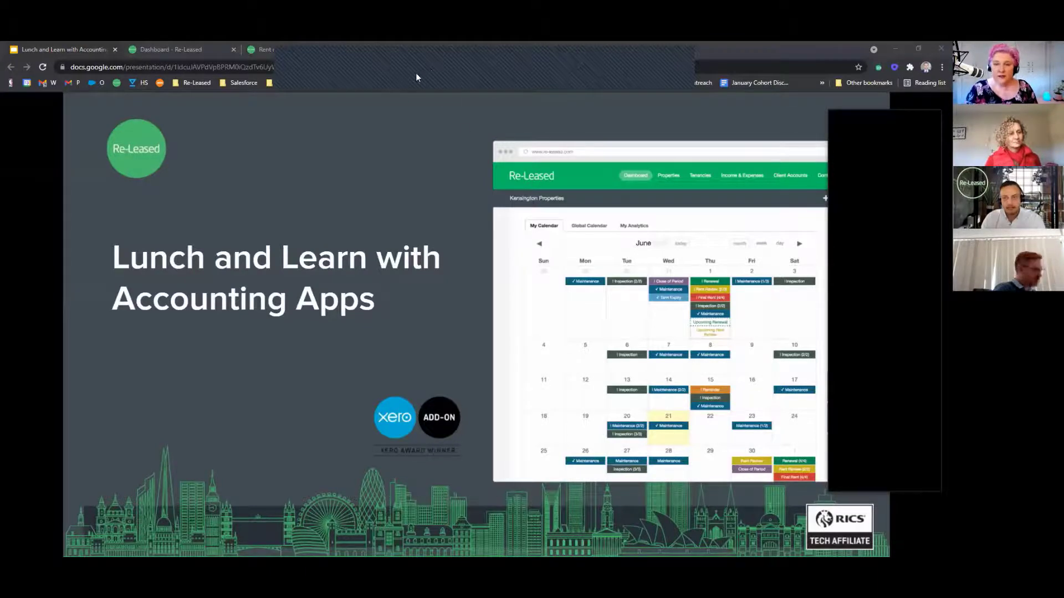
pyautogui.click(672, 59)
pyautogui.click(690, 89)
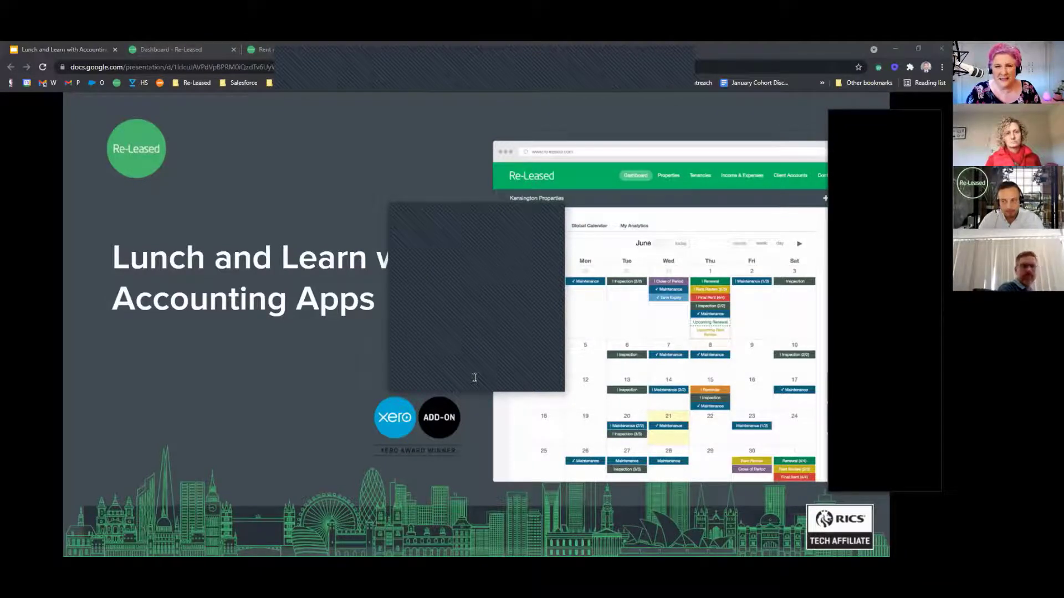
# Step: Switch back to the Re-Leased dashboard and load the signin.re-leased.com sign-in page
pyautogui.click(158, 49)
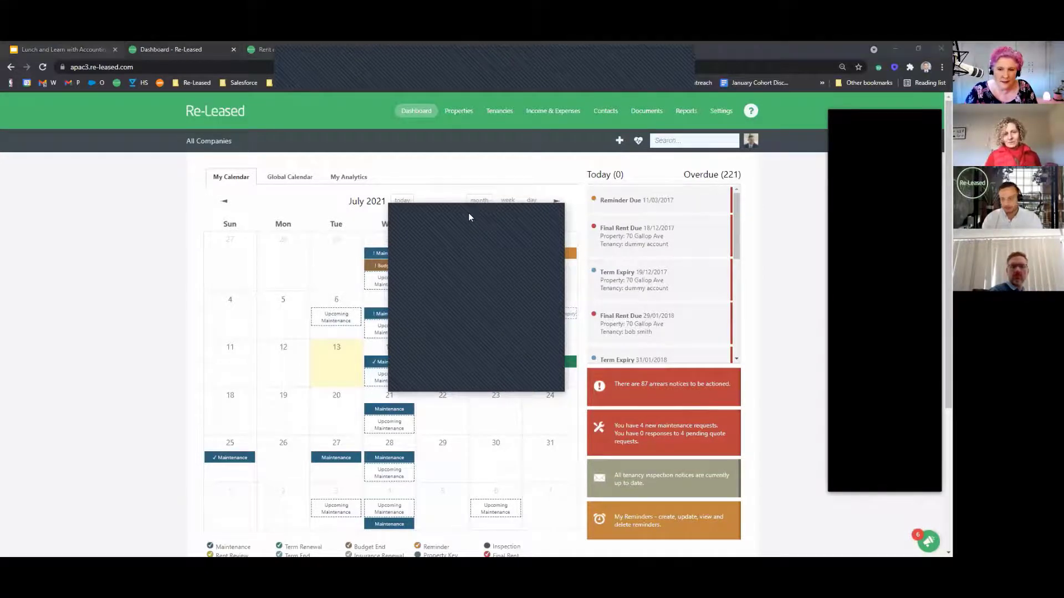
pyautogui.click(433, 136)
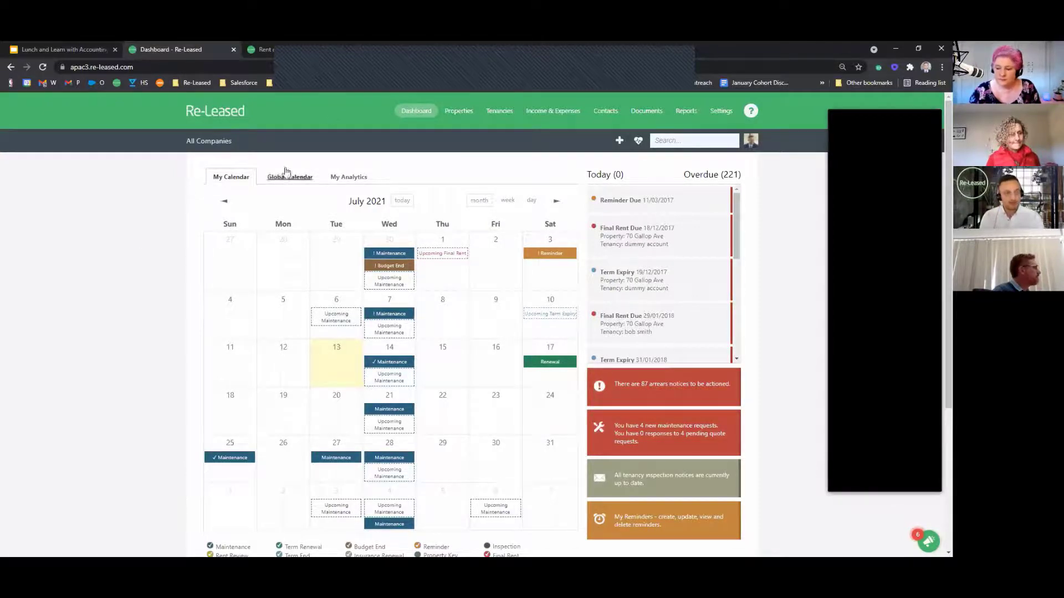
pyautogui.click(254, 66)
pyautogui.write('signin')
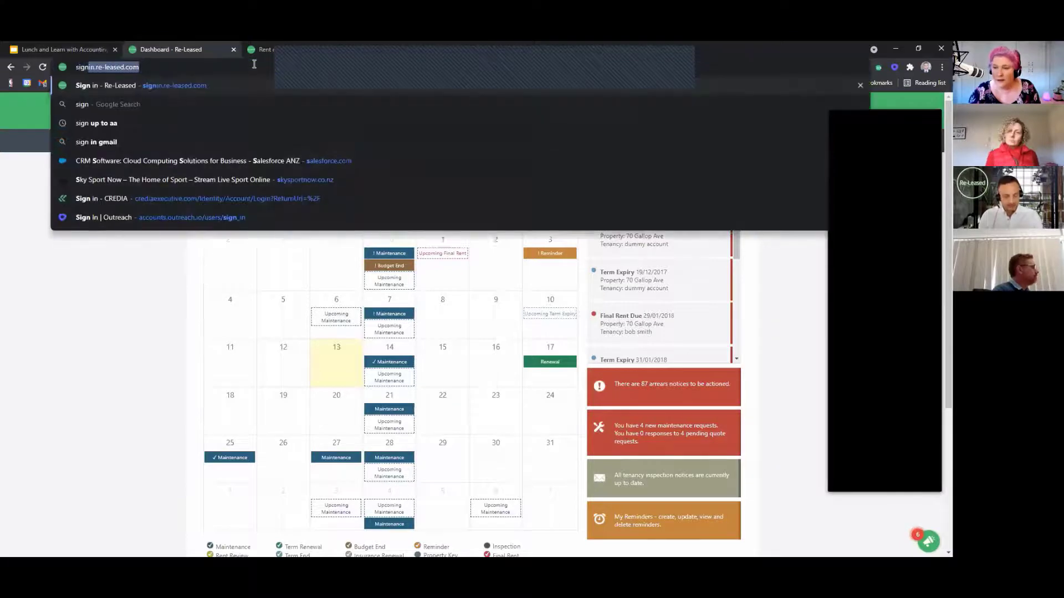
pyautogui.press('Return')
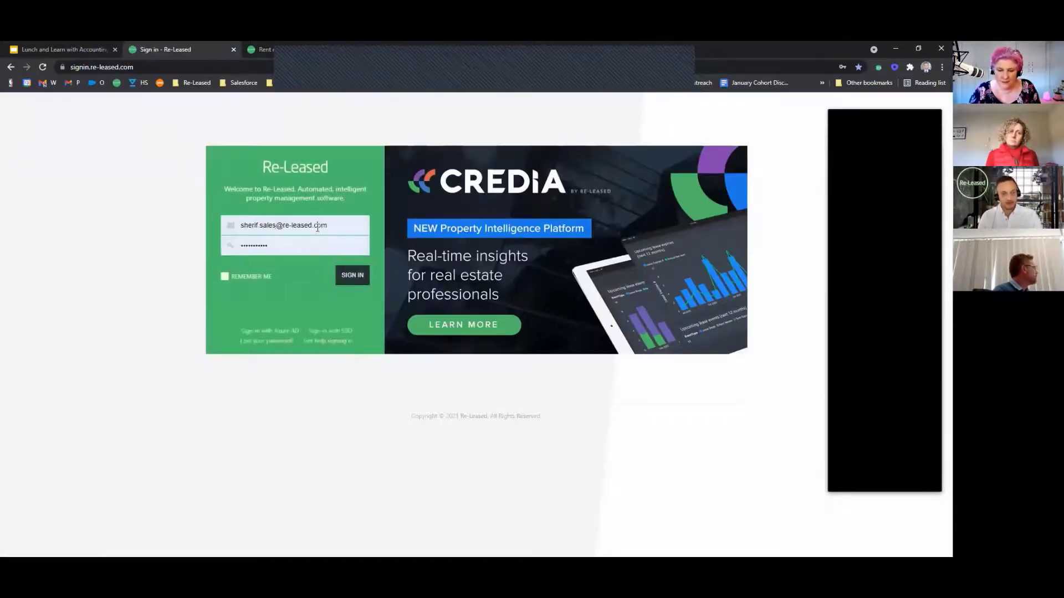
# Step: Sign in to Re-Leased with another saved account's e-mail and password, and close the pop-up on the dashboard
pyautogui.click(288, 226)
pyautogui.click(303, 281)
pyautogui.click(356, 275)
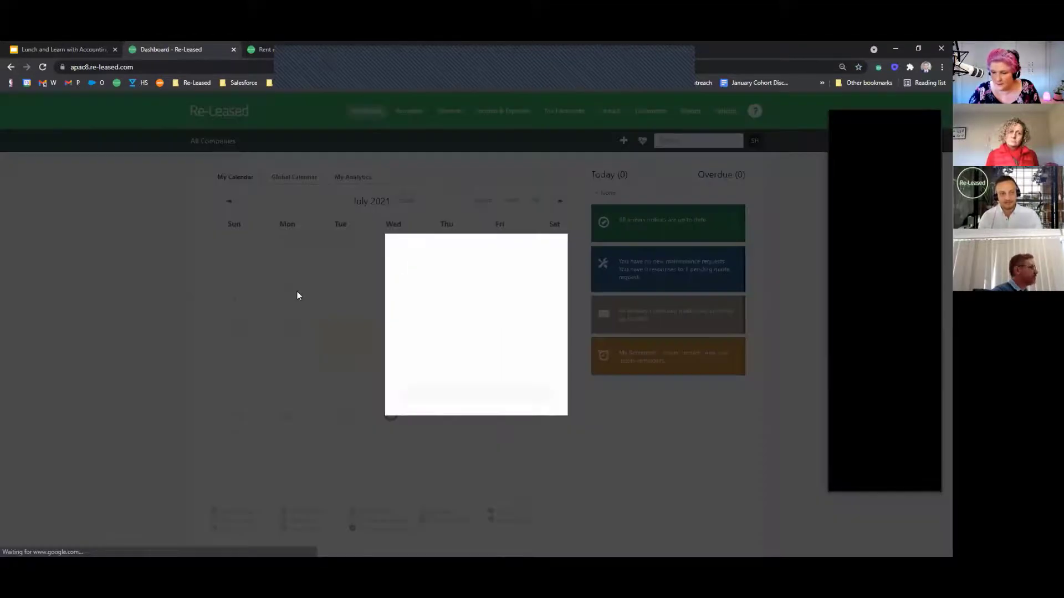
pyautogui.click(572, 233)
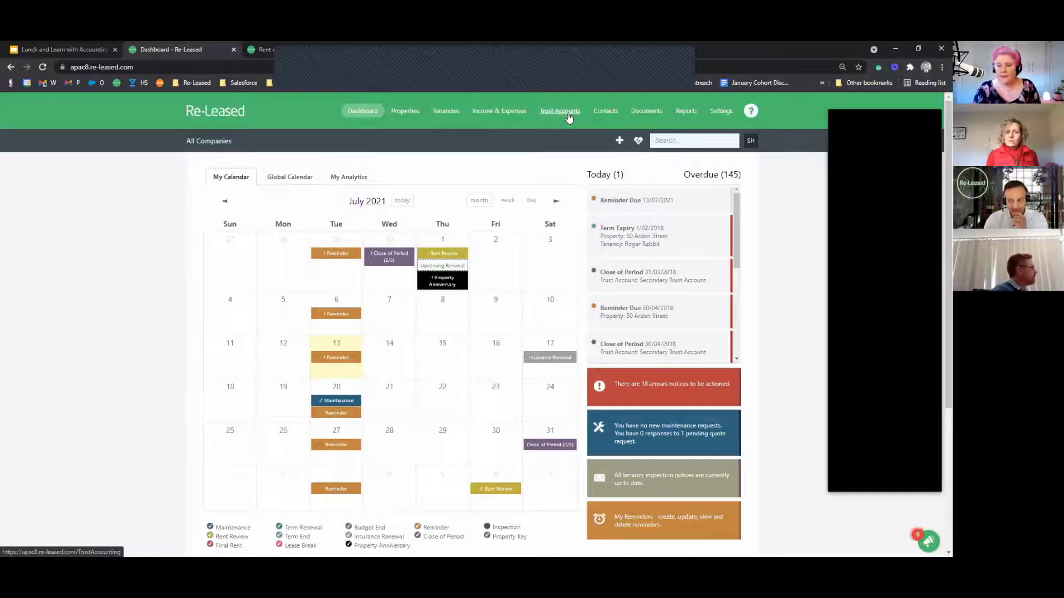
# Step: Open the trust accounts for PropCore Management and review the rental ledgers of 600 - Primary Trust Account
pyautogui.click(569, 114)
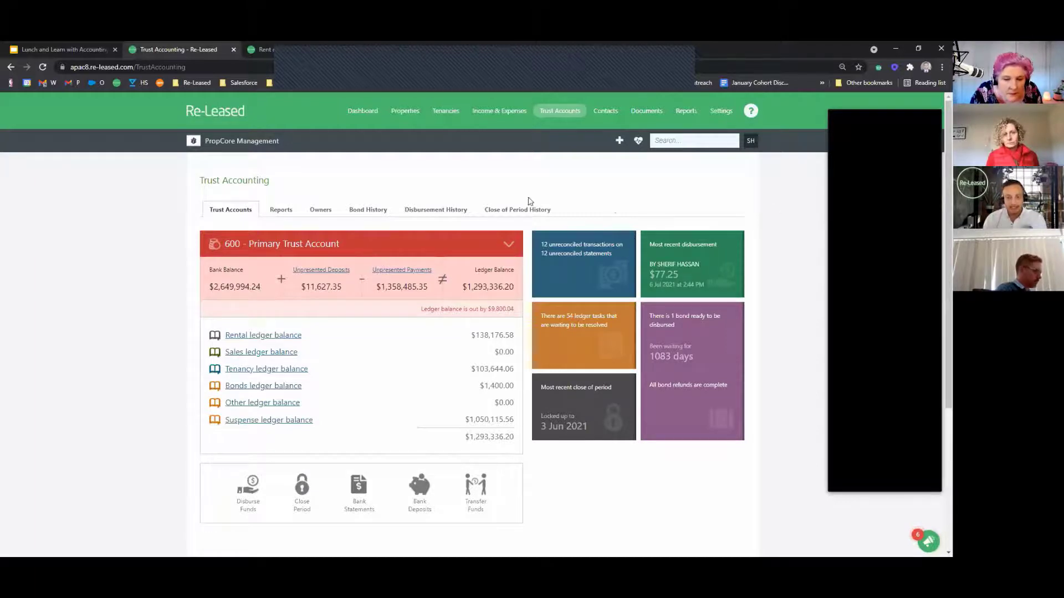
pyautogui.click(569, 251)
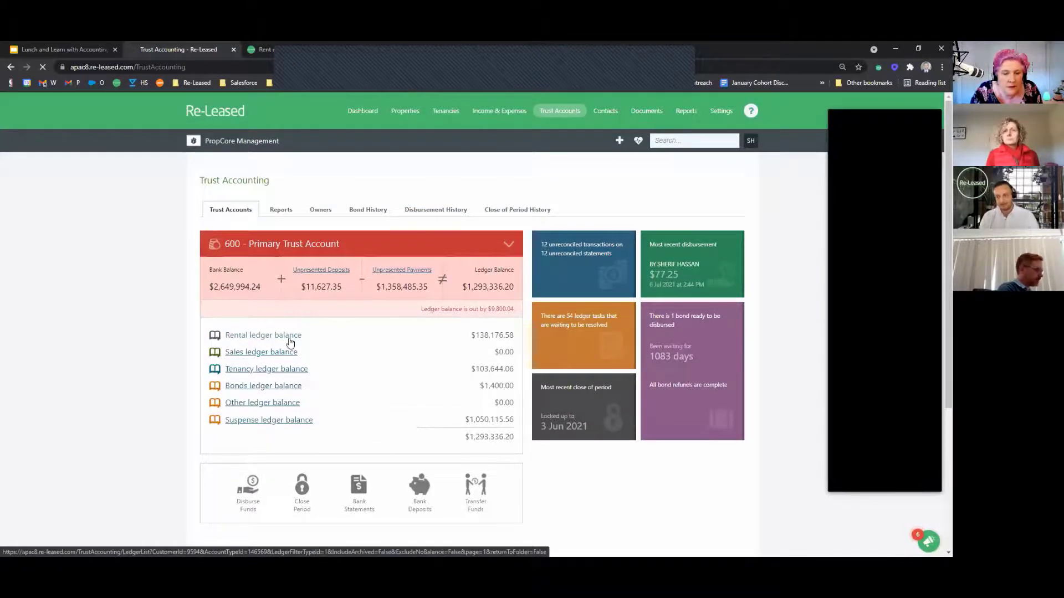
pyautogui.click(289, 339)
pyautogui.scroll(-3, 588, 216)
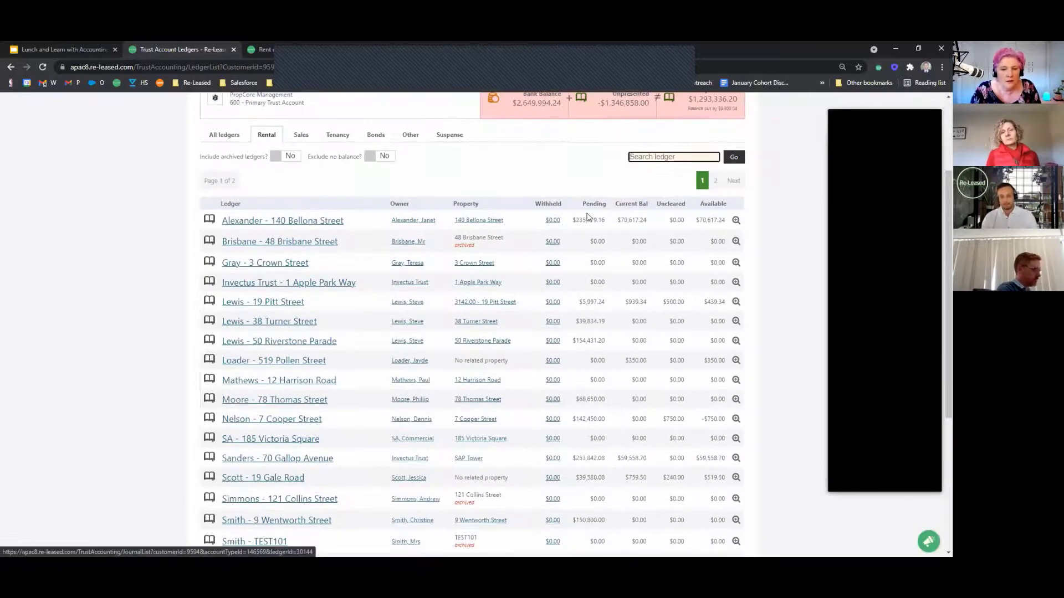
pyautogui.scroll(1, 97, 356)
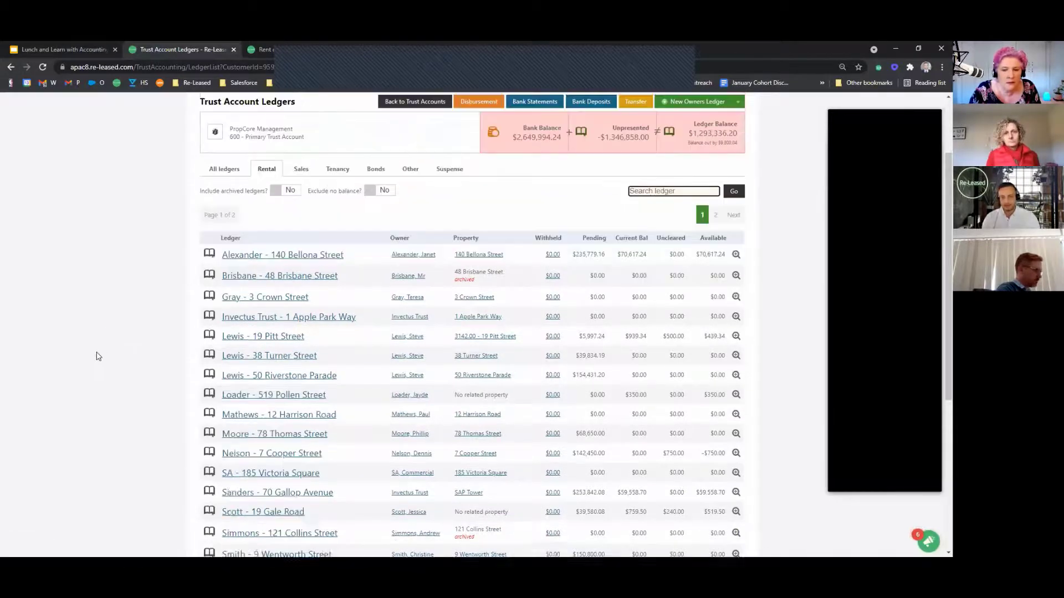
pyautogui.scroll(2, 97, 357)
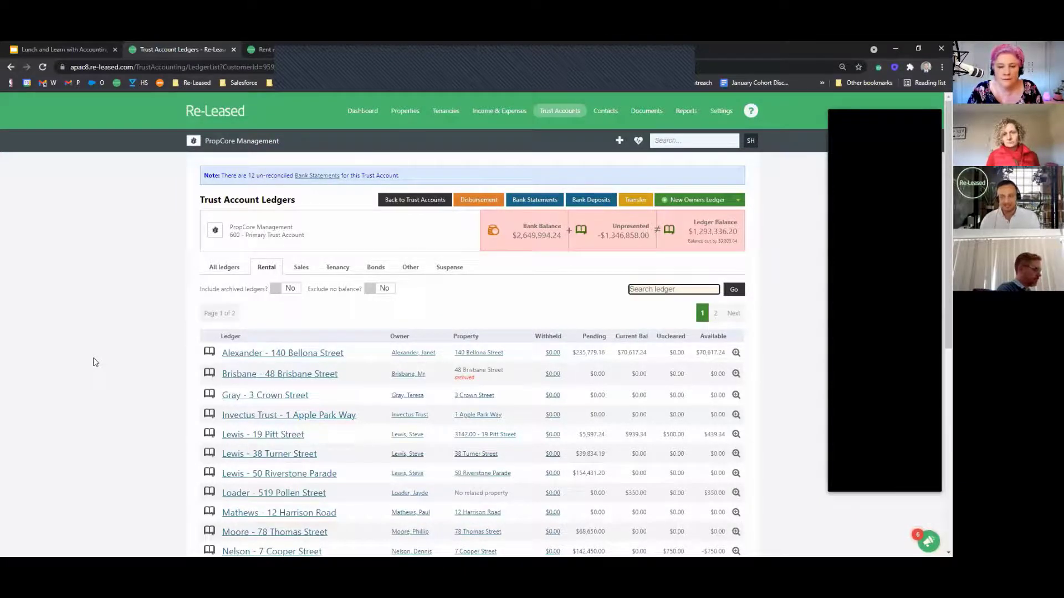
# Step: Return from the trust account ledgers to the dashboard calendar
pyautogui.click(410, 157)
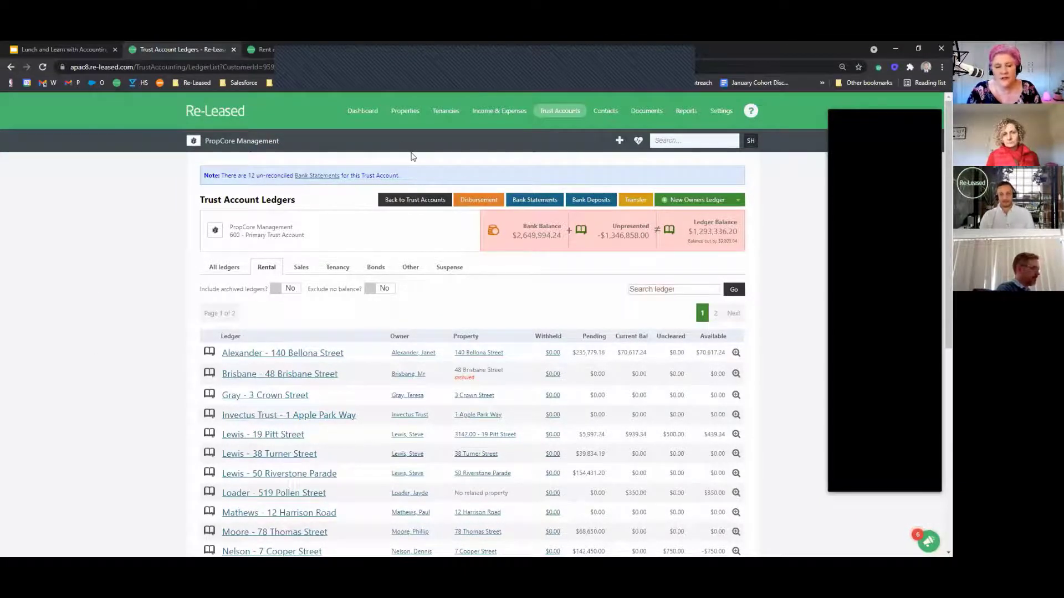
pyautogui.click(363, 111)
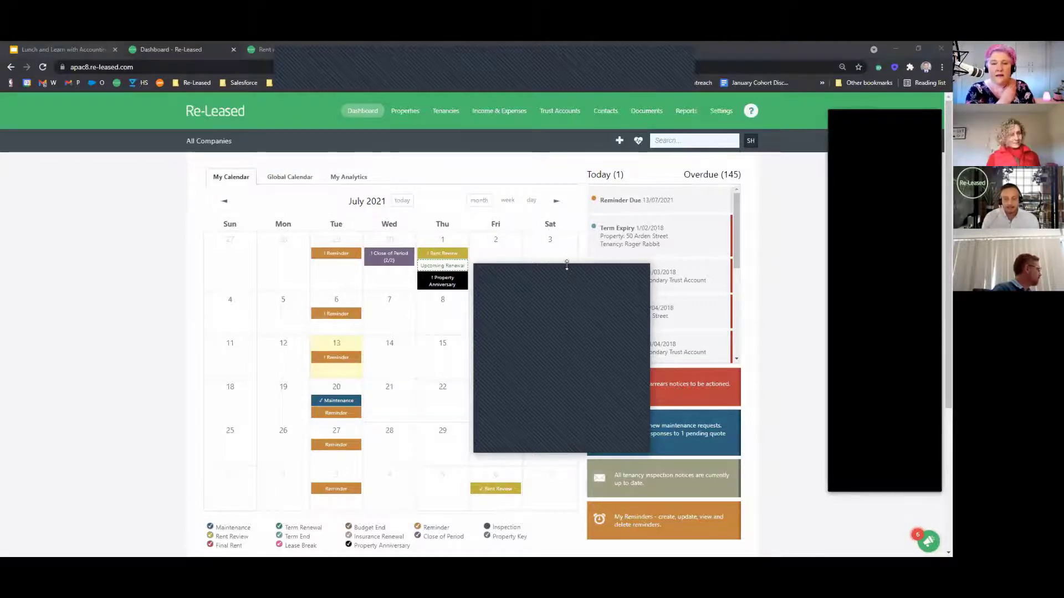
pyautogui.click(590, 546)
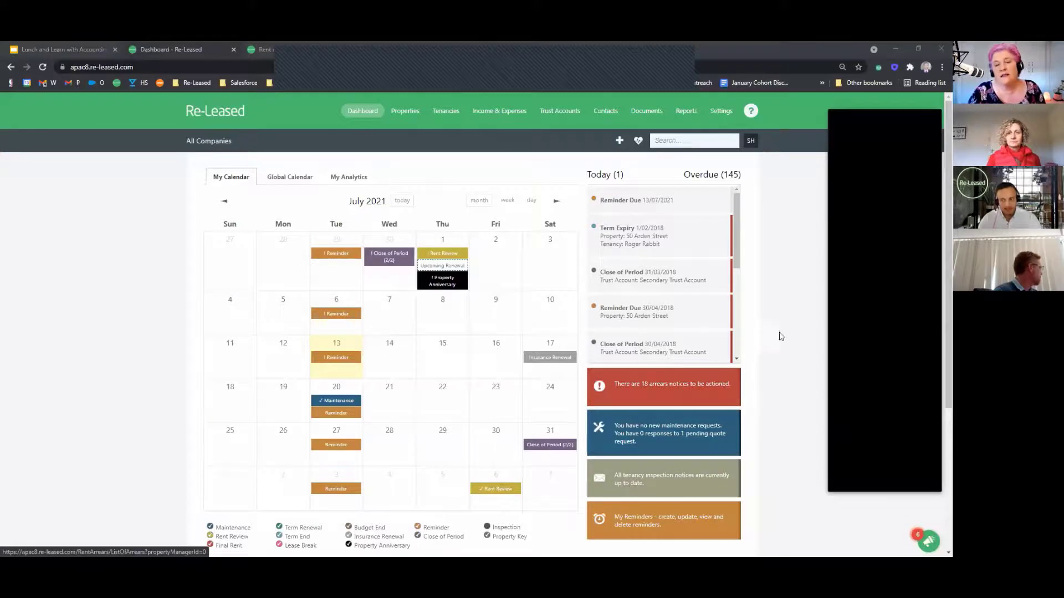
# Step: Open the actionable tenancy arrears from the dashboard's arrears notices, load the settings in a separate browser tab, and review the arrears list
pyautogui.click(704, 382)
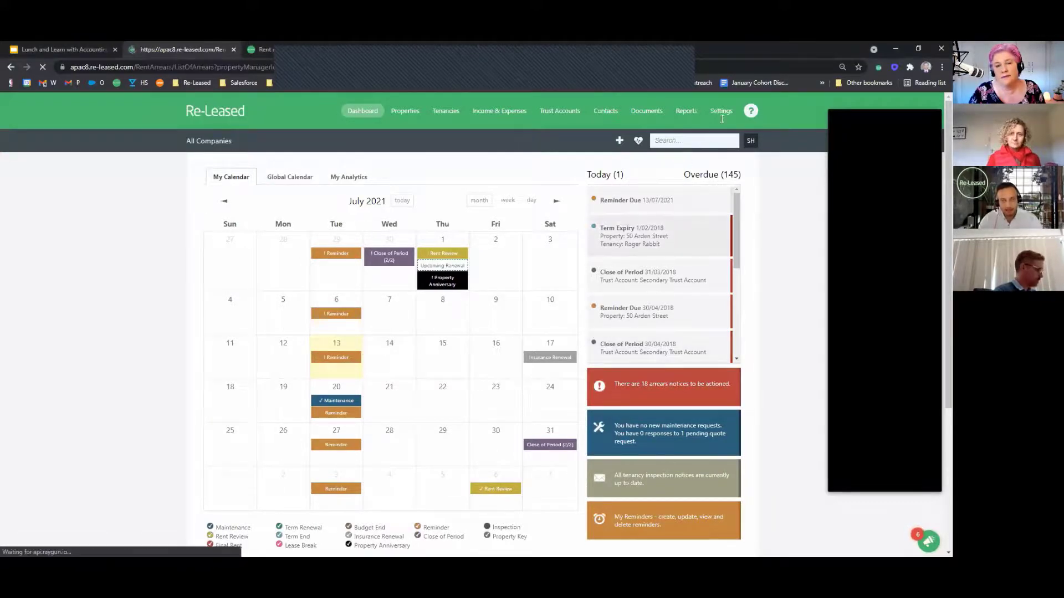
pyautogui.middleClick(718, 110)
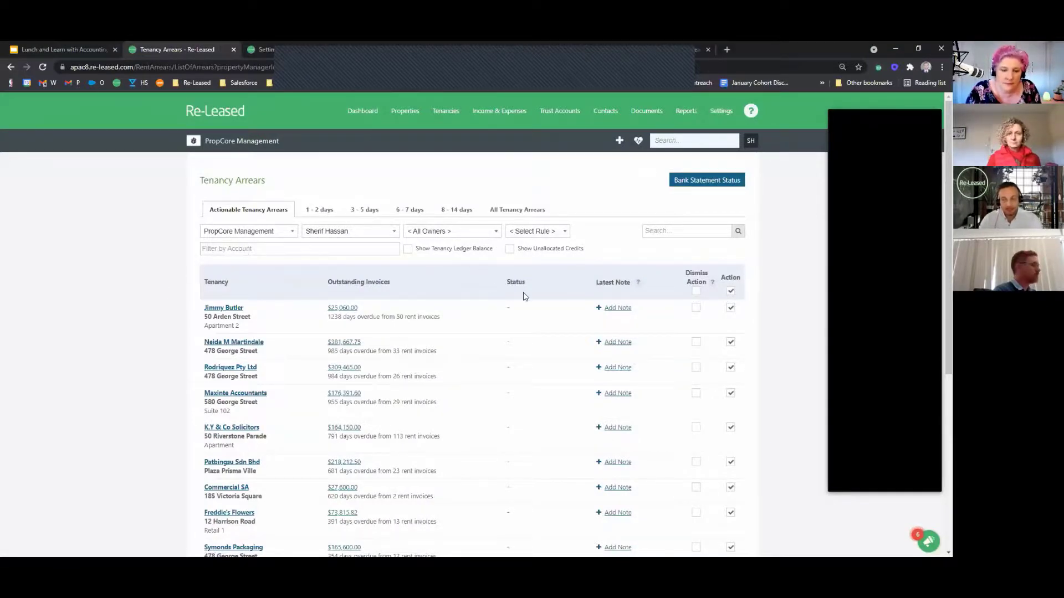
pyautogui.scroll(-1, 780, 291)
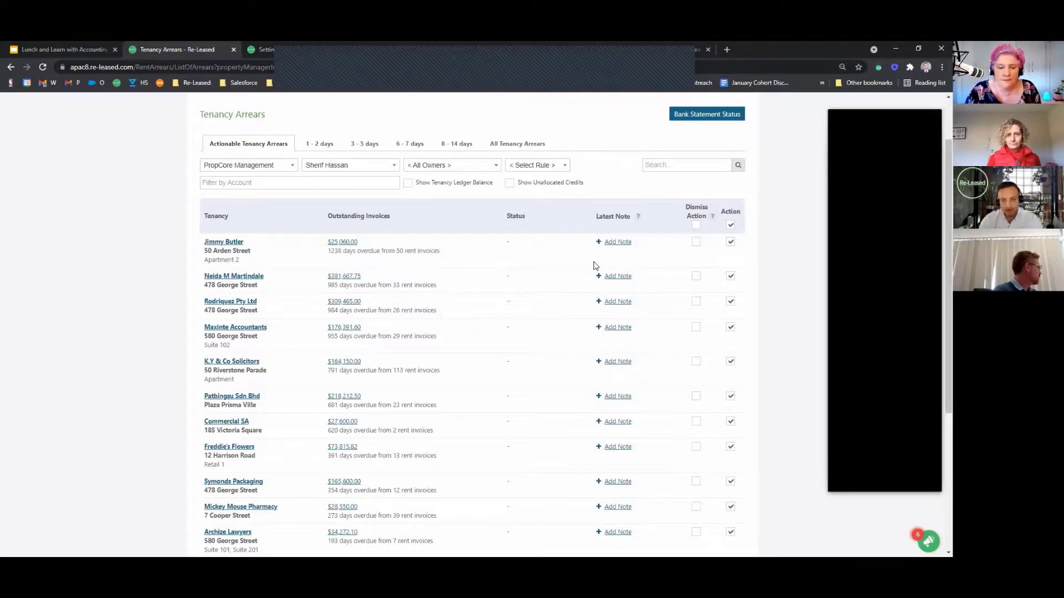
# Step: Open the Rent Arrears rule from the communications settings to view its actions, and return to the dashboard
pyautogui.click(260, 50)
pyautogui.scroll(-3, 587, 249)
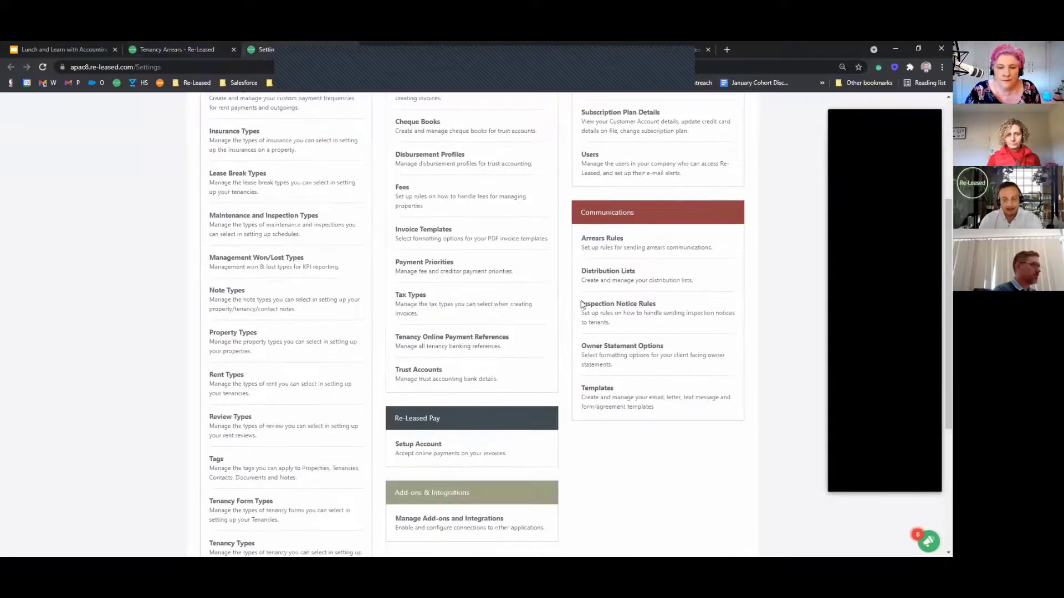
pyautogui.click(589, 238)
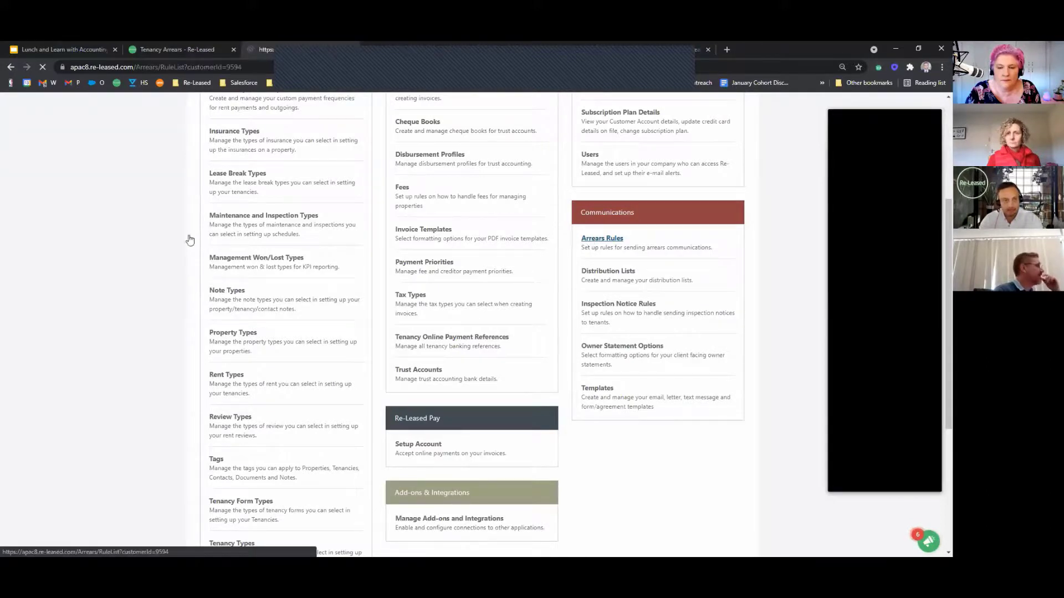
pyautogui.click(366, 252)
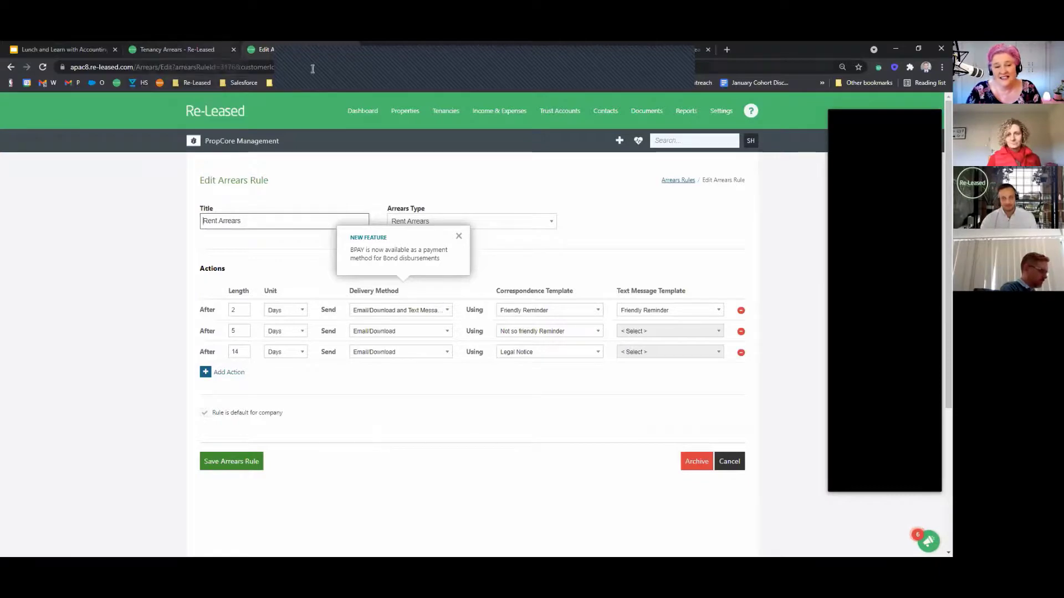
pyautogui.click(180, 49)
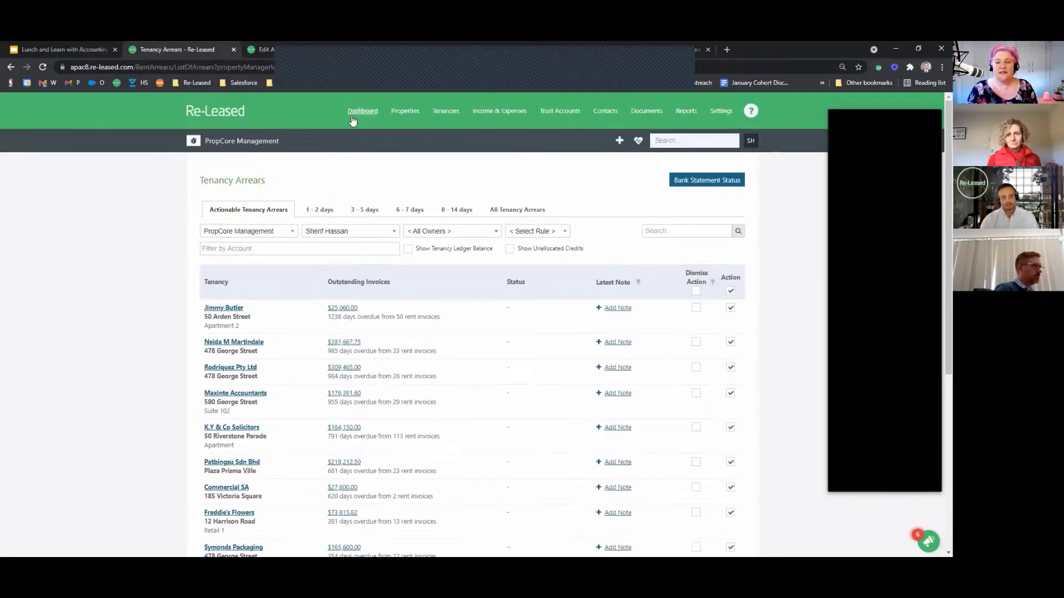
pyautogui.click(352, 116)
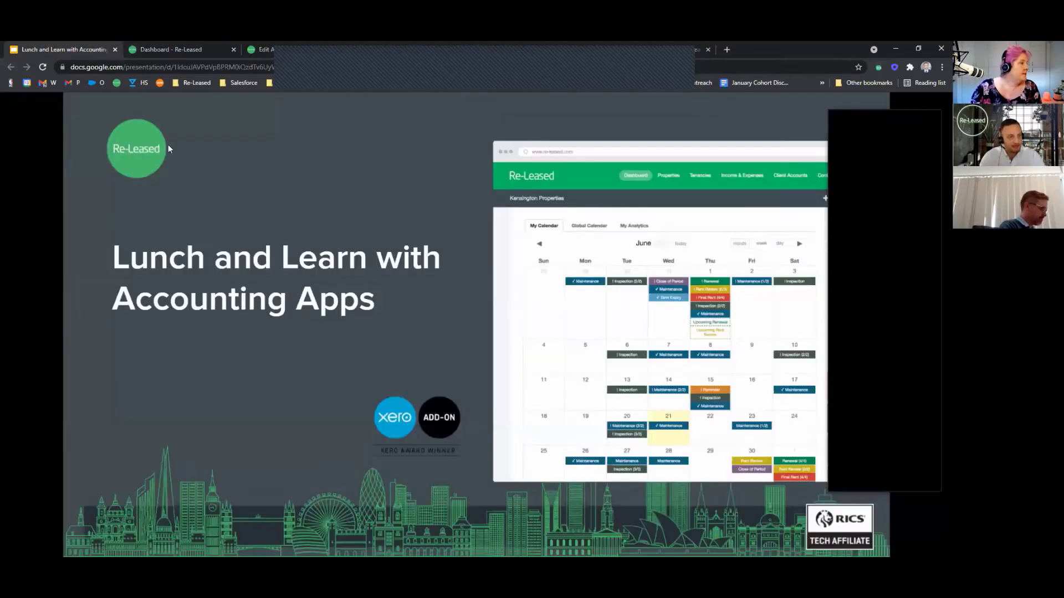
# Step: Switch to the Lunch and Learn presentation and advance from the title slide to the "Questions?" slide
pyautogui.click(34, 49)
pyautogui.press('Right')
pyautogui.press('Right')
pyautogui.press('Right')
pyautogui.press('Right')
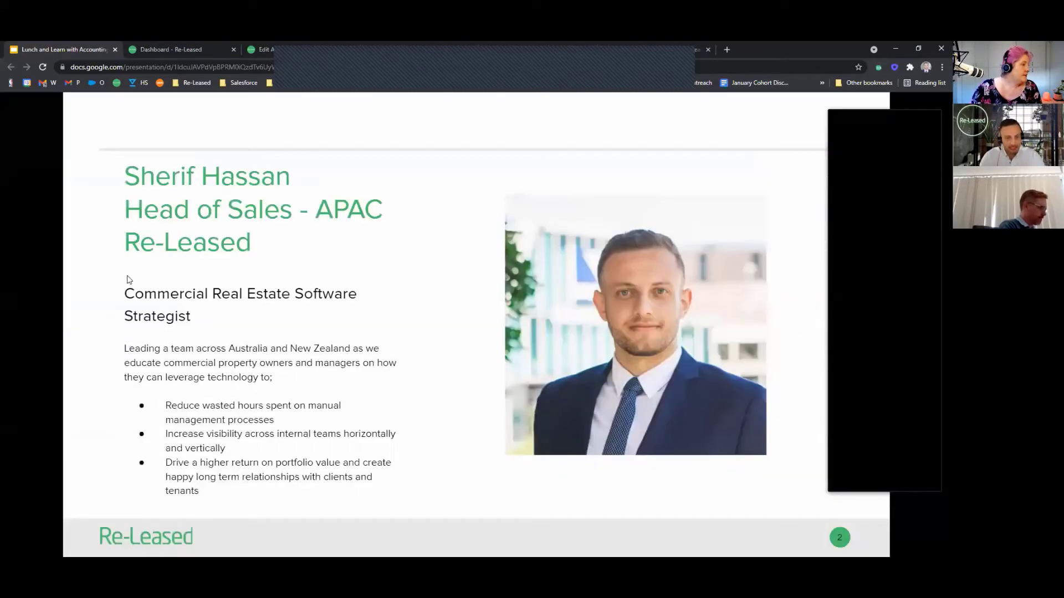
pyautogui.press('Right')
pyautogui.press('Right')
pyautogui.press('Right')
pyautogui.press('Right')
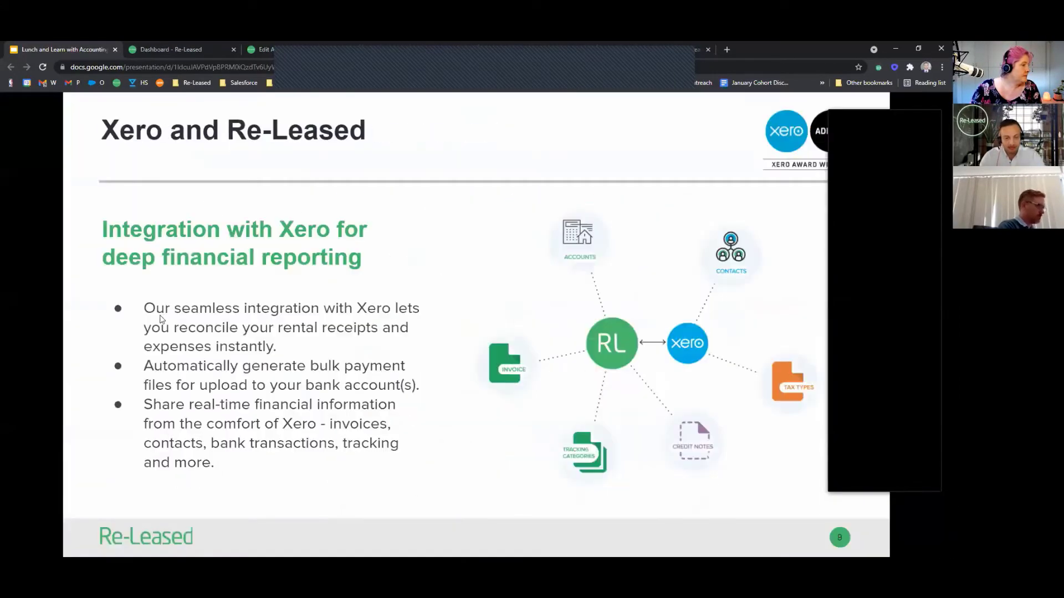
pyautogui.press('Right')
pyautogui.press('Right')
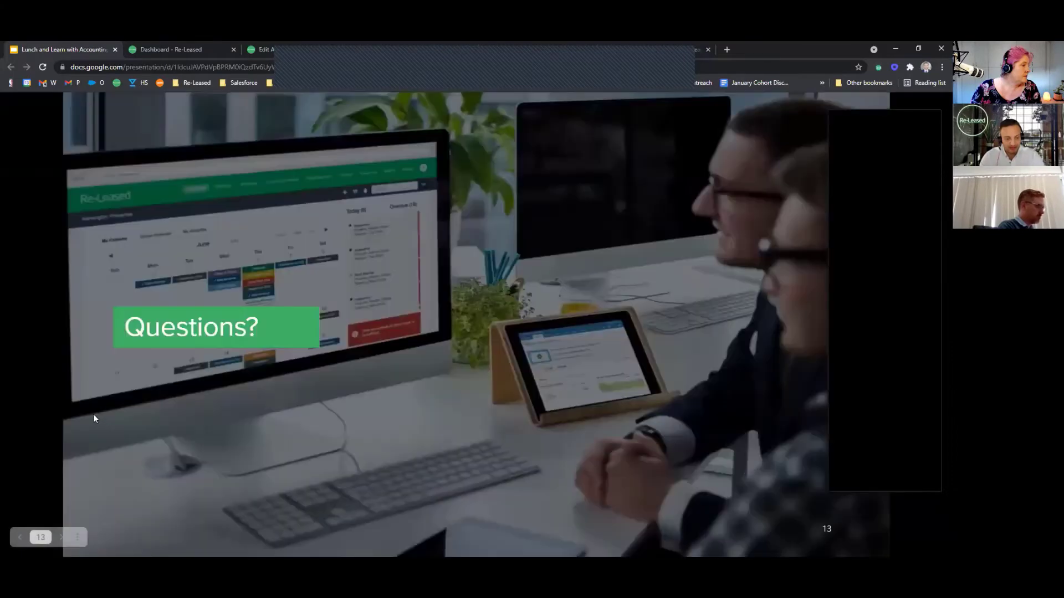